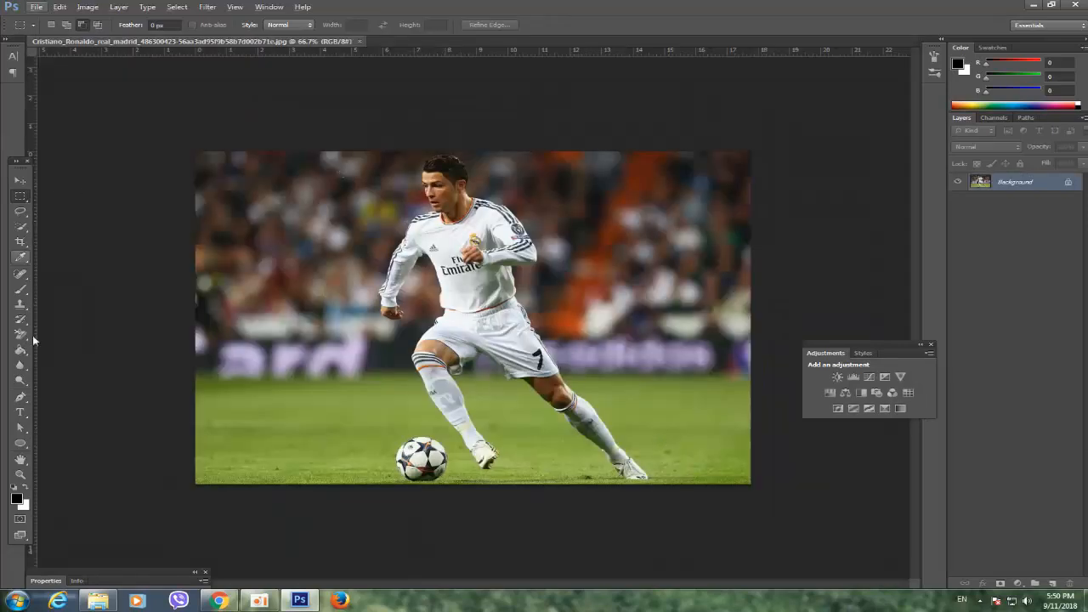
Step: Start a Pen tool path at the player's chin and trace the face profile up to the hairline
{"action": "left_click", "coordinate": [20, 474]}
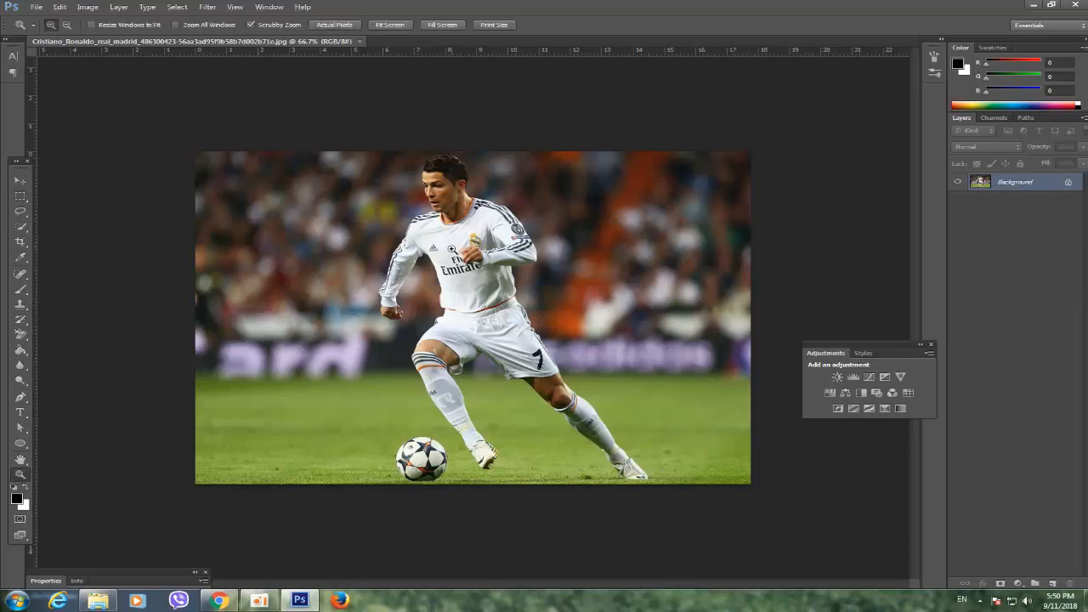
{"action": "left_click", "coordinate": [452, 197]}
{"action": "left_click", "coordinate": [418, 128]}
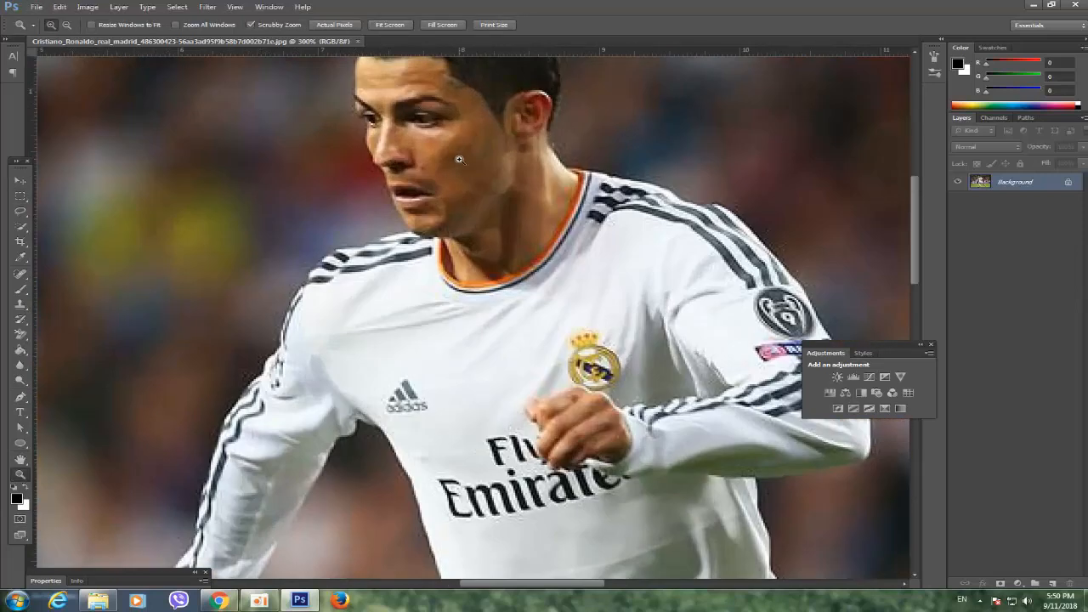
{"action": "left_click", "coordinate": [461, 155]}
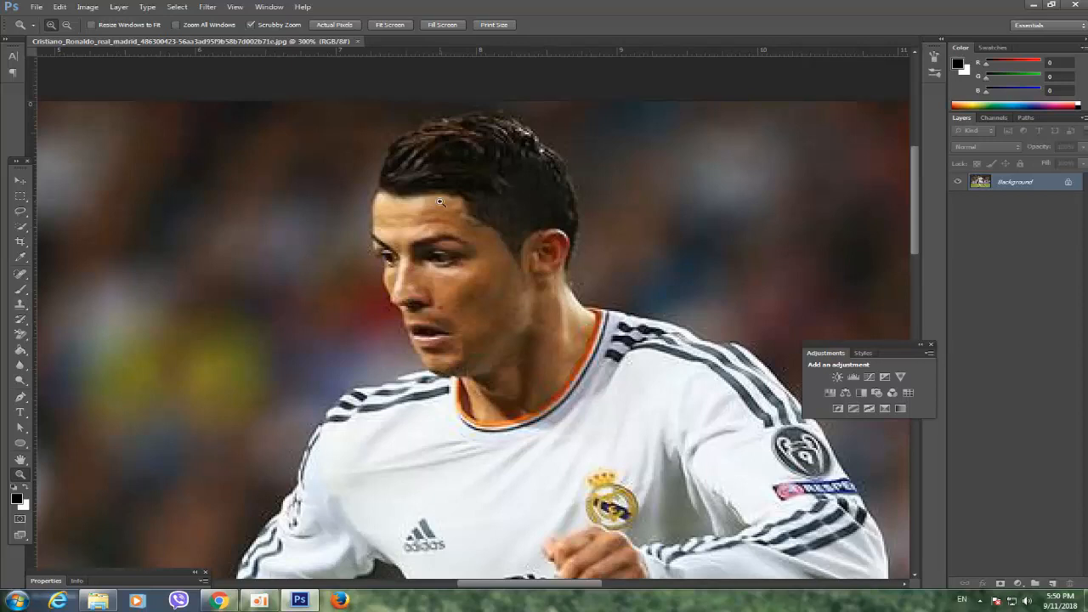
{"action": "left_click", "coordinate": [440, 202]}
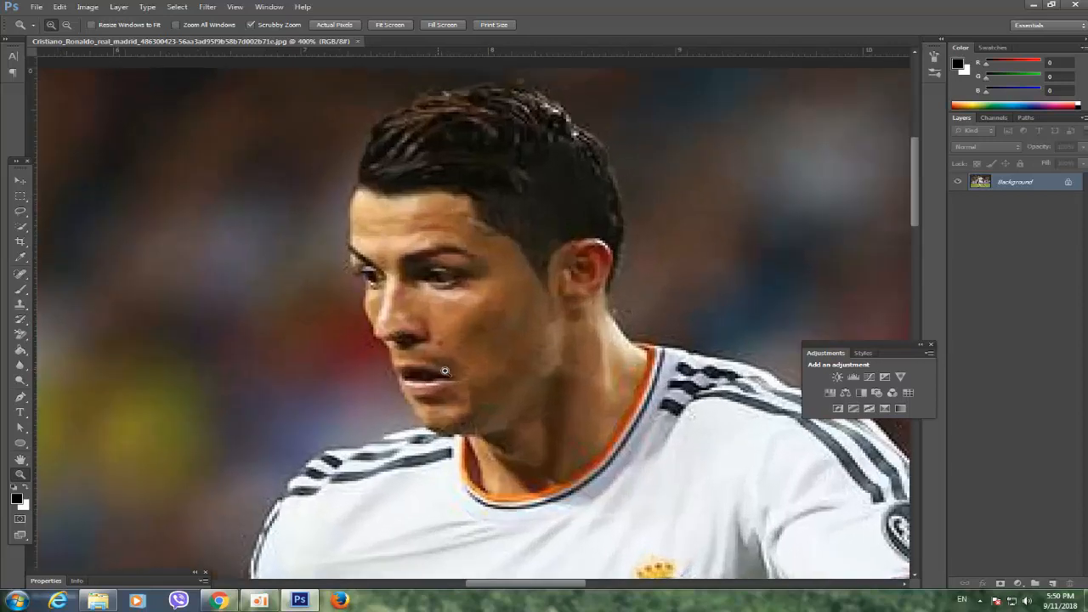
{"action": "left_click", "coordinate": [20, 395]}
{"action": "left_click", "coordinate": [426, 432]}
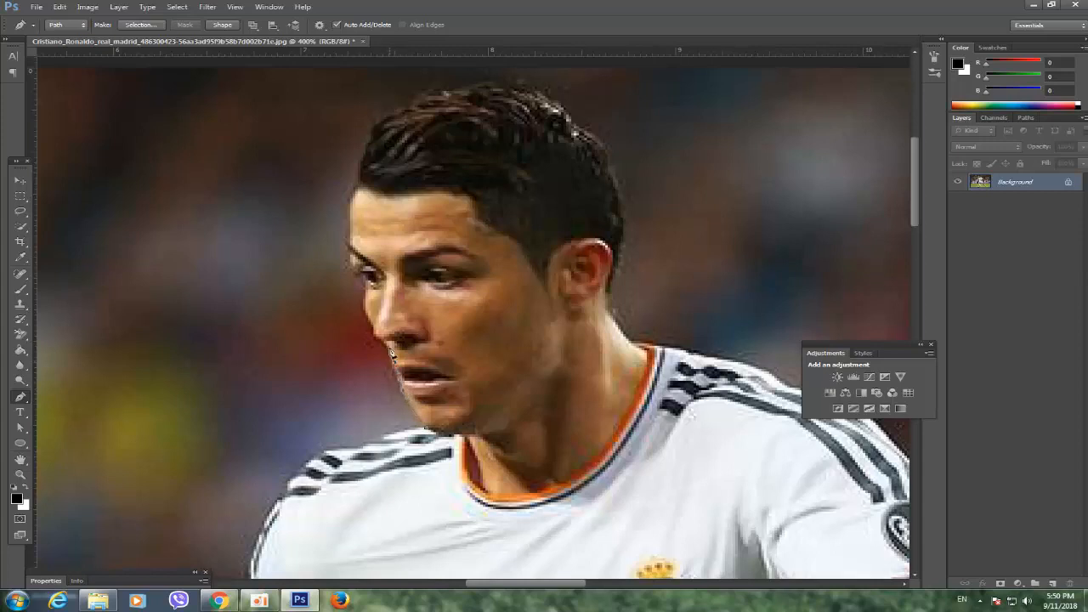
{"action": "left_click_drag", "start_coordinate": [374, 329], "coordinate": [363, 313]}
{"action": "left_click", "coordinate": [368, 285]}
{"action": "left_click", "coordinate": [349, 196]}
Step: Continue the path along the front hairline and over the top of the player's hair
{"action": "left_click", "coordinate": [361, 182]}
{"action": "left_click", "coordinate": [373, 136]}
{"action": "left_click", "coordinate": [385, 121]}
{"action": "left_click", "coordinate": [425, 98]}
{"action": "left_click", "coordinate": [443, 90]}
{"action": "left_click", "coordinate": [485, 79]}
{"action": "left_click", "coordinate": [511, 79]}
Step: Trace the back of the player's head down past the ear to the neck
{"action": "left_click_drag", "start_coordinate": [534, 93], "coordinate": [550, 103]}
{"action": "left_click", "coordinate": [575, 134]}
{"action": "left_click", "coordinate": [608, 147]}
{"action": "left_click_drag", "start_coordinate": [619, 182], "coordinate": [625, 198]}
{"action": "left_click", "coordinate": [613, 303]}
{"action": "left_click", "coordinate": [617, 322]}
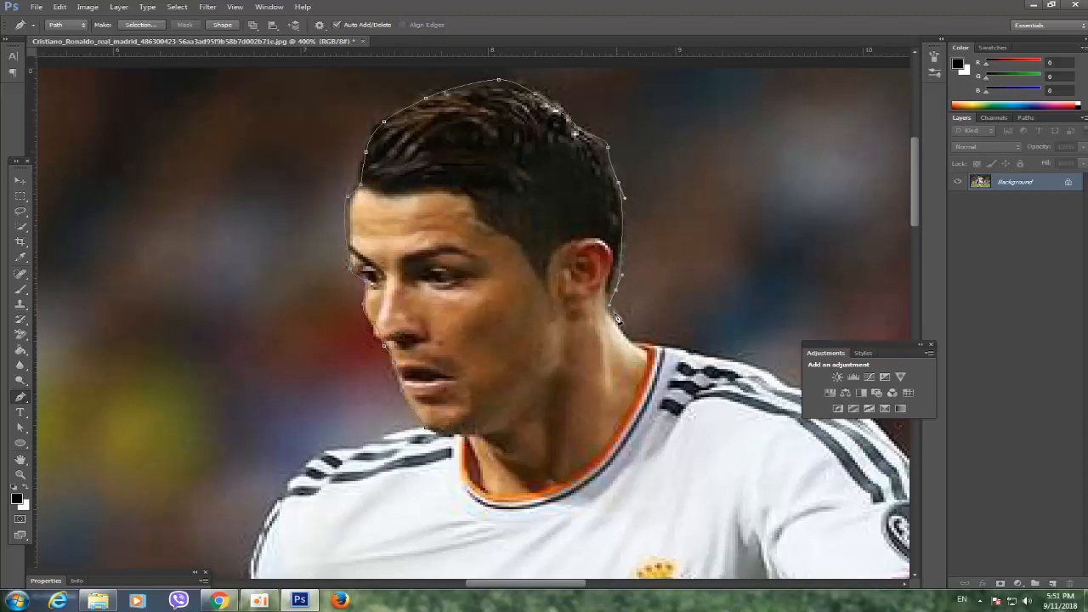
Step: Extend the path from the shirt collar across the striped shoulder to the top of the bent arm's sleeve
{"action": "left_click_drag", "start_coordinate": [653, 346], "coordinate": [676, 352]}
{"action": "left_click_drag", "start_coordinate": [729, 376], "coordinate": [435, 305]}
{"action": "left_click", "coordinate": [437, 289]}
{"action": "left_click", "coordinate": [483, 309]}
{"action": "left_click_drag", "start_coordinate": [528, 320], "coordinate": [555, 327]}
{"action": "left_click_drag", "start_coordinate": [642, 415], "coordinate": [665, 441]}
Step: Trace the outer edge of the bent arm's sleeve past the badges and around the elbow
{"action": "left_click_drag", "start_coordinate": [661, 455], "coordinate": [555, 218]}
{"action": "left_click_drag", "start_coordinate": [594, 270], "coordinate": [607, 291]}
{"action": "left_click_drag", "start_coordinate": [630, 335], "coordinate": [641, 364]}
{"action": "left_click_drag", "start_coordinate": [642, 428], "coordinate": [626, 436]}
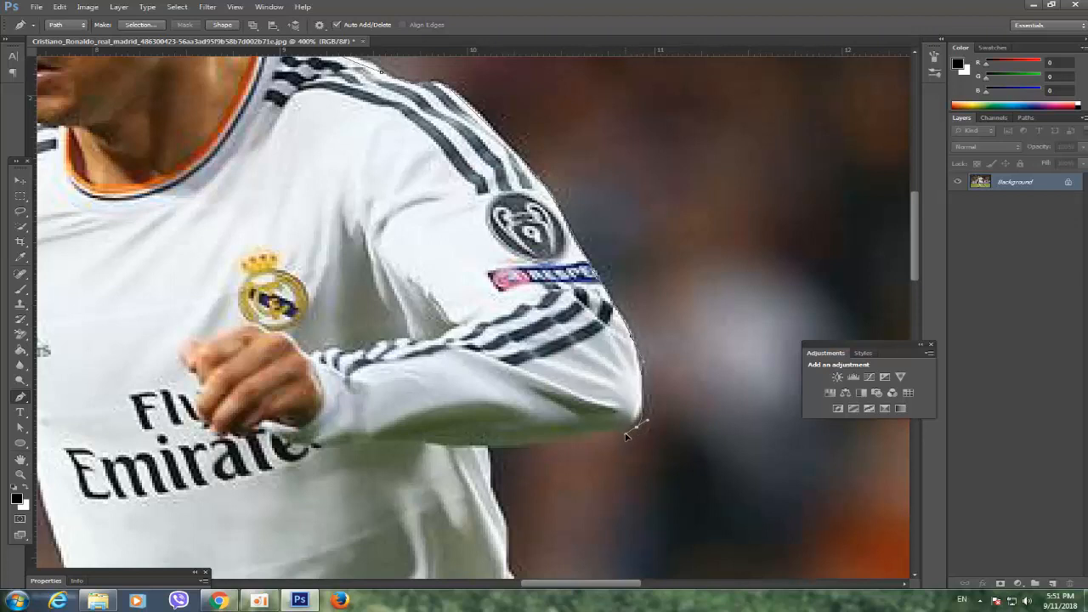
Step: Continue the path under the bent forearm and down the side of the shirt to the waistband
{"action": "left_click_drag", "start_coordinate": [517, 447], "coordinate": [423, 209]}
{"action": "key", "text": "space"}
{"action": "left_click_drag", "start_coordinate": [448, 263], "coordinate": [460, 282]}
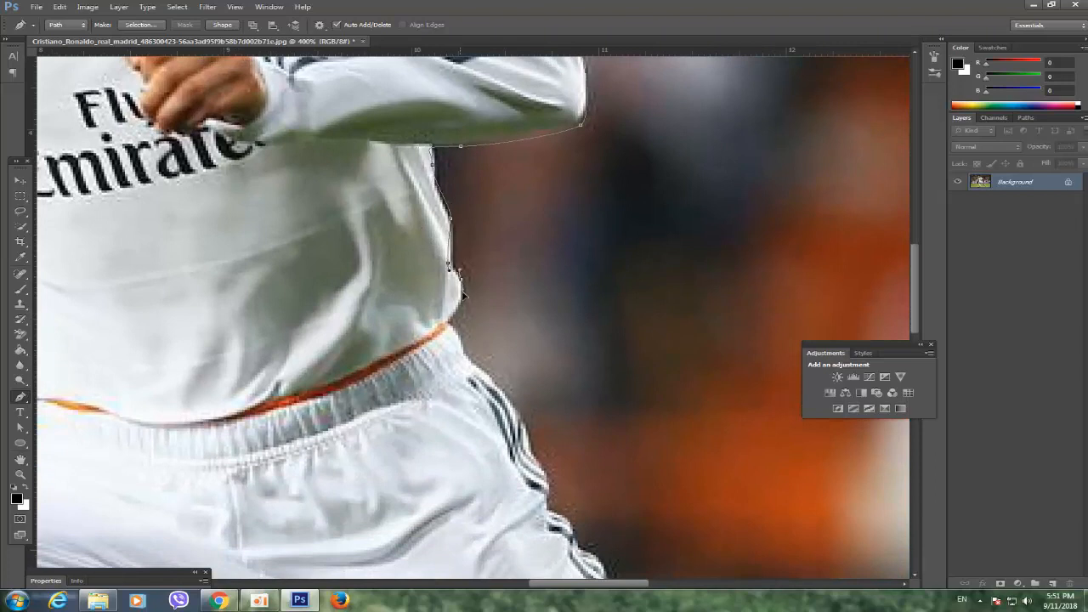
{"action": "left_click", "coordinate": [451, 327]}
Step: Trace the outer striped edge of the shorts from the waistband down to the hem beside the number 7
{"action": "left_click_drag", "start_coordinate": [466, 364], "coordinate": [413, 292]}
{"action": "key", "text": "space"}
{"action": "left_click_drag", "start_coordinate": [448, 364], "coordinate": [458, 379]}
{"action": "left_click_drag", "start_coordinate": [469, 426], "coordinate": [457, 389]}
{"action": "key", "text": "space"}
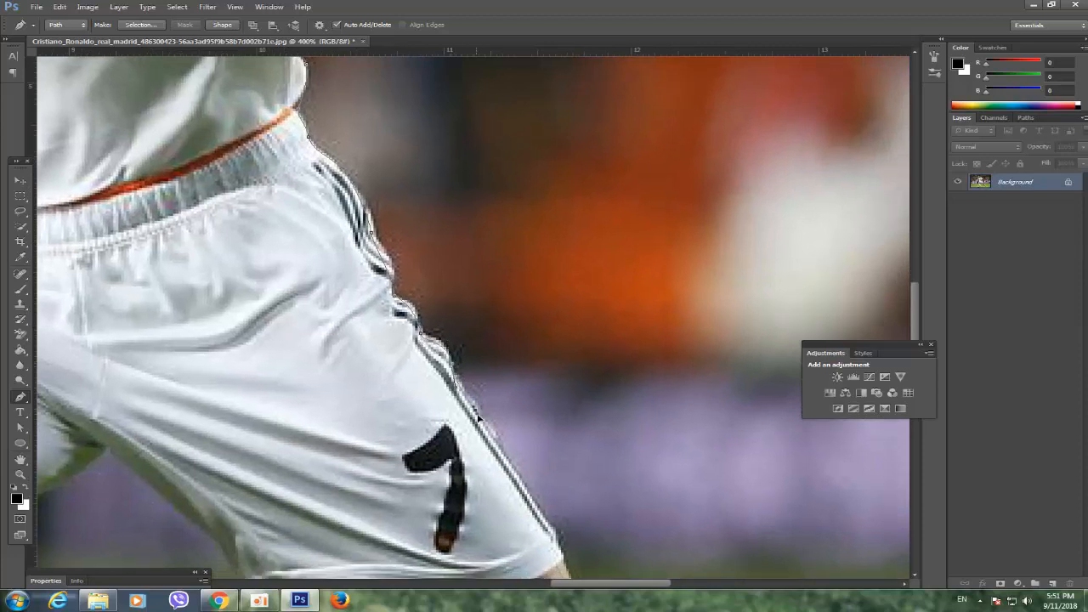
{"action": "key", "text": "space"}
{"action": "left_click_drag", "start_coordinate": [558, 519], "coordinate": [520, 282]}
{"action": "left_click", "coordinate": [522, 341]}
Step: Continue the path along the trailing leg's knee, over the sock's top band and down the shin
{"action": "key", "text": "space"}
{"action": "left_click_drag", "start_coordinate": [614, 456], "coordinate": [554, 363]}
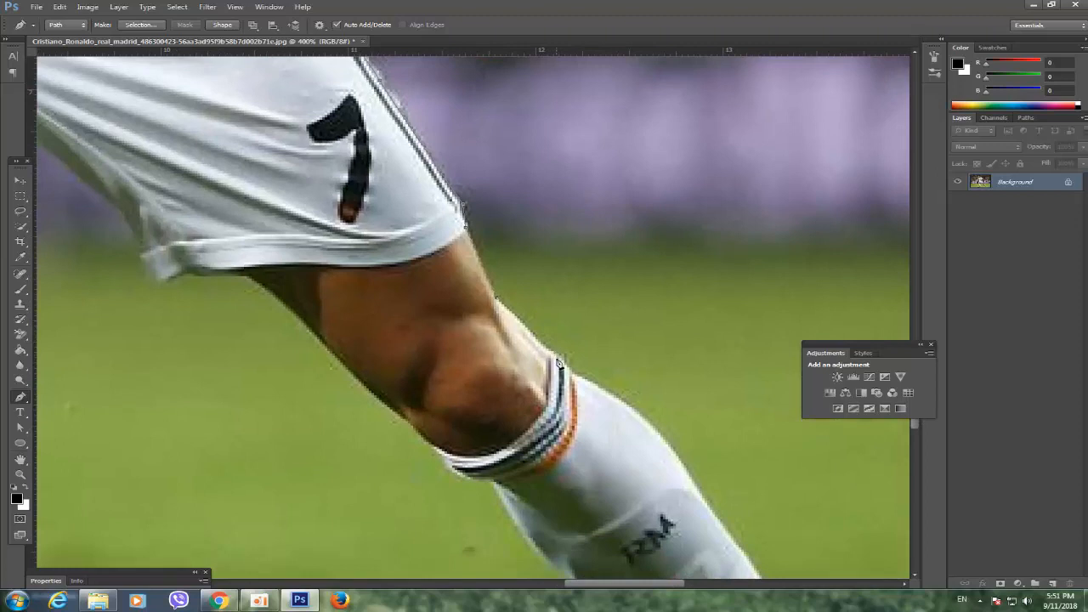
{"action": "left_click", "coordinate": [584, 380]}
{"action": "key", "text": "space"}
{"action": "left_click_drag", "start_coordinate": [713, 499], "coordinate": [550, 377]}
{"action": "left_click", "coordinate": [614, 496]}
Step: Trace the trailing leg's lower sock, ankle and the upper side of the boot to its toe
{"action": "key", "text": "space"}
{"action": "left_click_drag", "start_coordinate": [590, 453], "coordinate": [465, 306]}
{"action": "left_click_drag", "start_coordinate": [529, 384], "coordinate": [586, 439]}
{"action": "mouse_move", "coordinate": [622, 482]}
{"action": "left_mouse_down"}
{"action": "mouse_move", "coordinate": [634, 497]}
{"action": "mouse_move", "coordinate": [630, 481]}
{"action": "left_mouse_up"}
{"action": "left_click", "coordinate": [687, 553]}
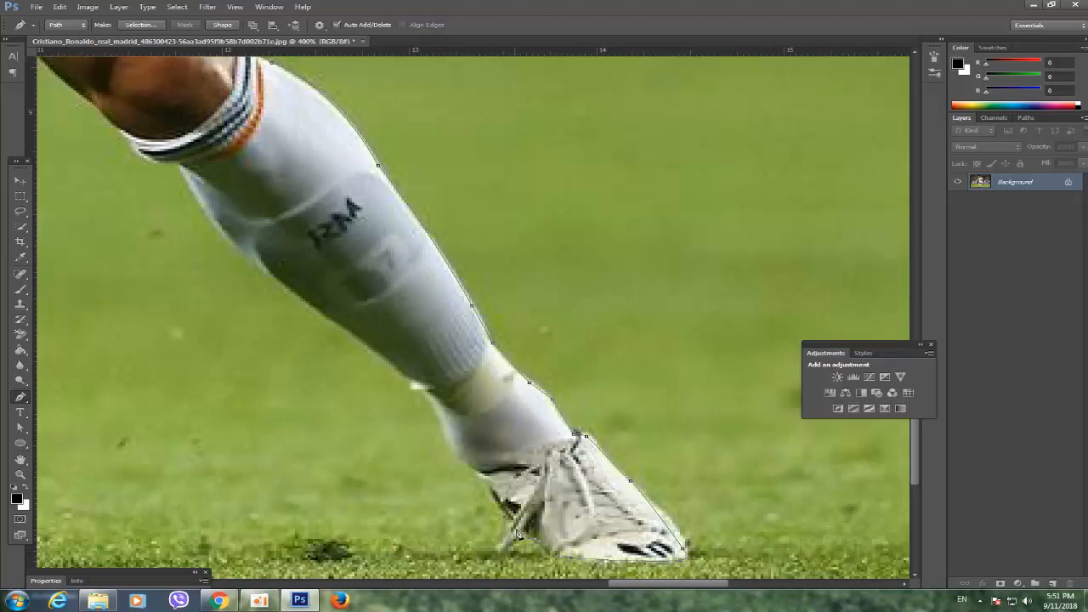
Step: Bring the path back around the trailing boot and up the underside of the calf and thigh to the shorts' hem
{"action": "left_click_drag", "start_coordinate": [459, 458], "coordinate": [383, 363]}
{"action": "left_click_drag", "start_coordinate": [382, 334], "coordinate": [595, 454]}
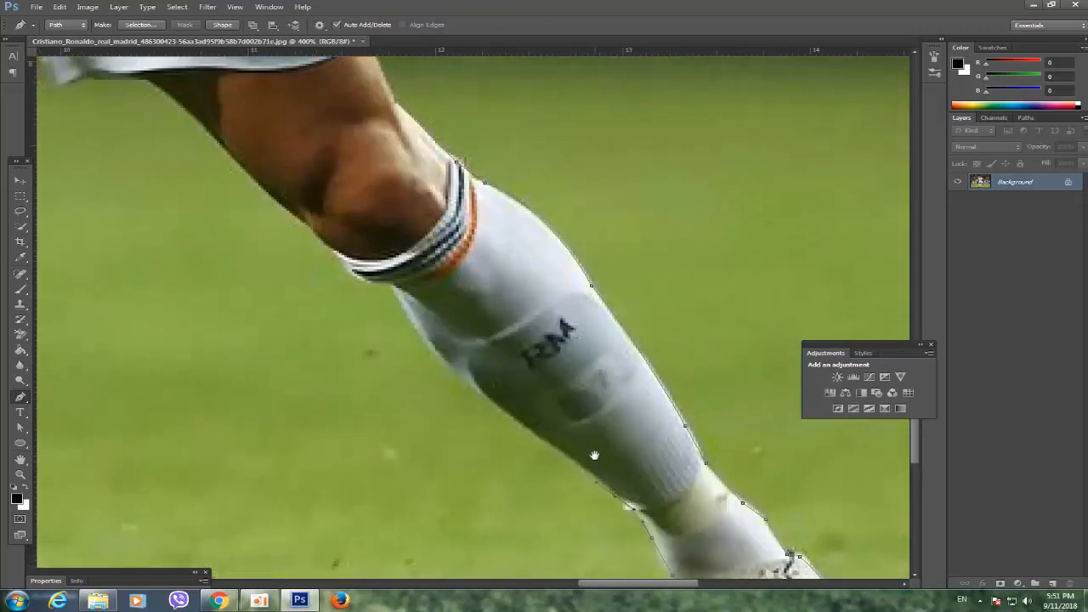
{"action": "left_click_drag", "start_coordinate": [394, 290], "coordinate": [354, 205]}
{"action": "left_click_drag", "start_coordinate": [372, 284], "coordinate": [613, 428]}
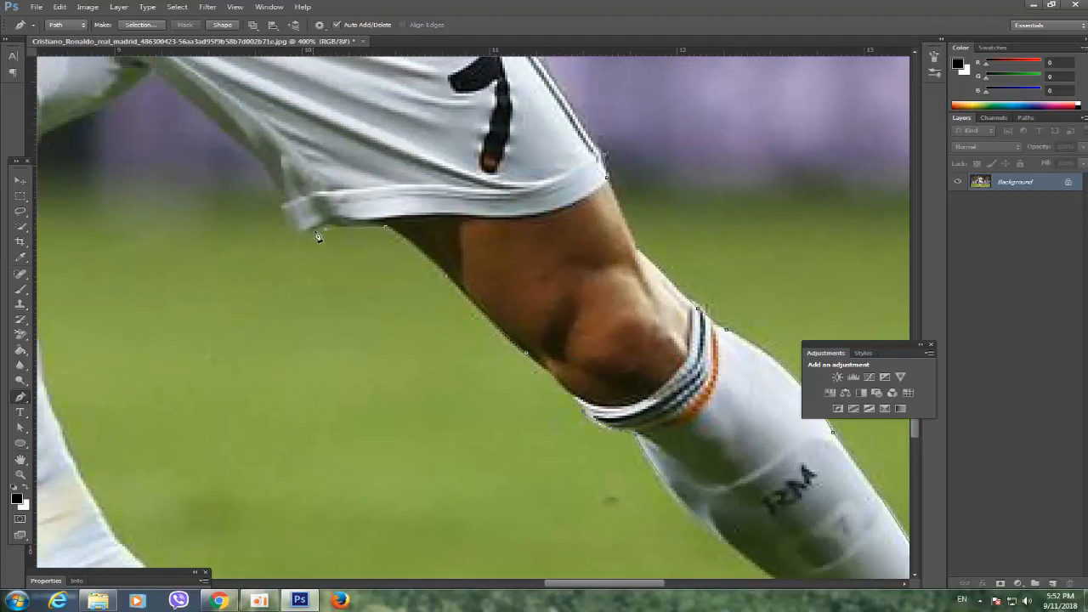
{"action": "left_click_drag", "start_coordinate": [297, 223], "coordinate": [502, 308]}
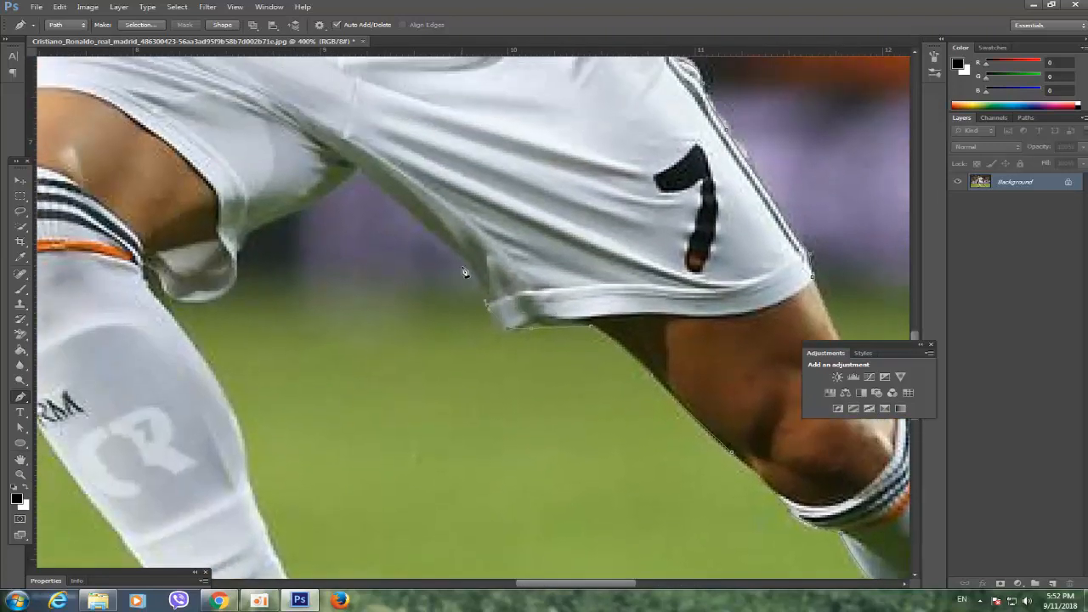
Step: Trace the inner edges of the shorts between the legs and around the loose hem behind the front knee
{"action": "left_click", "coordinate": [364, 175]}
{"action": "left_click", "coordinate": [312, 207]}
{"action": "left_click", "coordinate": [299, 218]}
{"action": "left_click", "coordinate": [252, 234]}
{"action": "left_click_drag", "start_coordinate": [249, 238], "coordinate": [243, 243]}
{"action": "left_click", "coordinate": [236, 277]}
{"action": "left_click_drag", "start_coordinate": [220, 303], "coordinate": [206, 303]}
{"action": "left_click", "coordinate": [175, 302]}
{"action": "left_click", "coordinate": [143, 284]}
Step: Continue the path down the back of the front leg's sock and around the raised boot
{"action": "left_click_drag", "start_coordinate": [218, 382], "coordinate": [429, 328]}
{"action": "left_click_drag", "start_coordinate": [428, 382], "coordinate": [357, 266]}
{"action": "left_click_drag", "start_coordinate": [375, 315], "coordinate": [380, 323]}
{"action": "left_click", "coordinate": [417, 381]}
{"action": "left_click", "coordinate": [460, 431]}
{"action": "left_click_drag", "start_coordinate": [543, 498], "coordinate": [502, 340]}
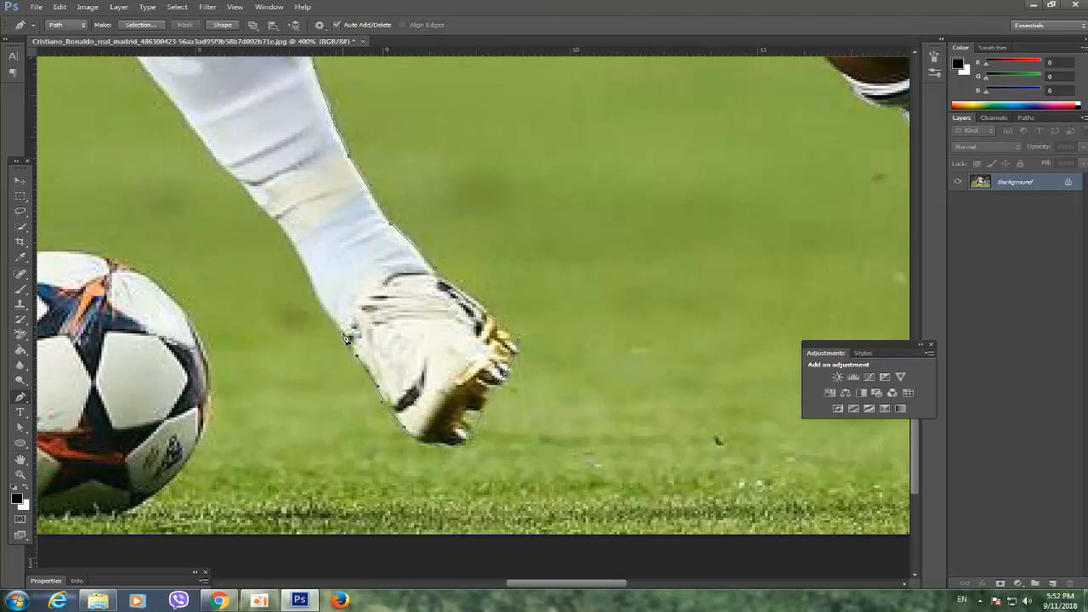
Step: Trace the front leg's shin from the boot up past the sock bands to the knee
{"action": "left_click_drag", "start_coordinate": [296, 250], "coordinate": [459, 412]}
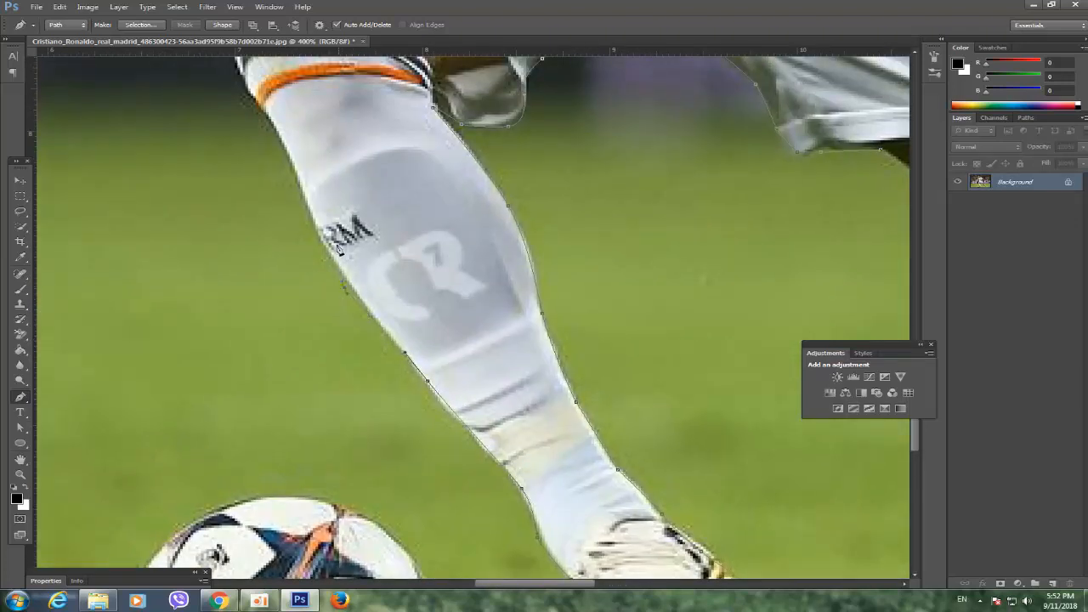
{"action": "left_click_drag", "start_coordinate": [341, 252], "coordinate": [444, 418]}
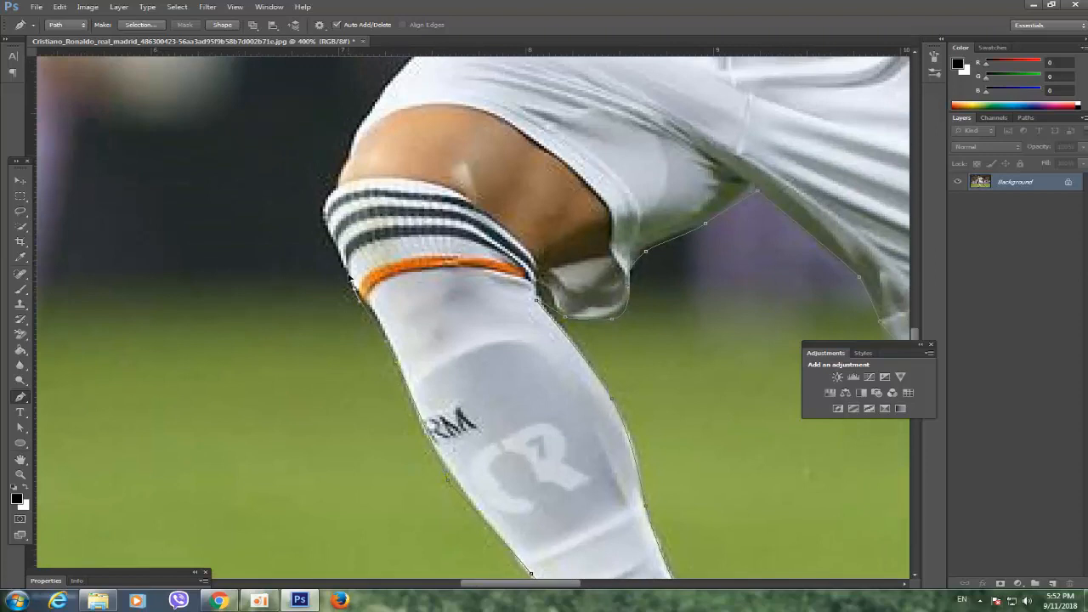
{"action": "left_click_drag", "start_coordinate": [355, 290], "coordinate": [389, 387]}
{"action": "left_click_drag", "start_coordinate": [401, 238], "coordinate": [406, 352]}
Step: Extend the path along the front thigh and the edge of the shorts up to the waistband
{"action": "left_click_drag", "start_coordinate": [423, 316], "coordinate": [444, 287]}
{"action": "left_click", "coordinate": [479, 255]}
{"action": "left_click", "coordinate": [521, 233]}
{"action": "left_click_drag", "start_coordinate": [513, 202], "coordinate": [564, 188]}
{"action": "left_click", "coordinate": [571, 145]}
{"action": "left_click_drag", "start_coordinate": [576, 146], "coordinate": [695, 346]}
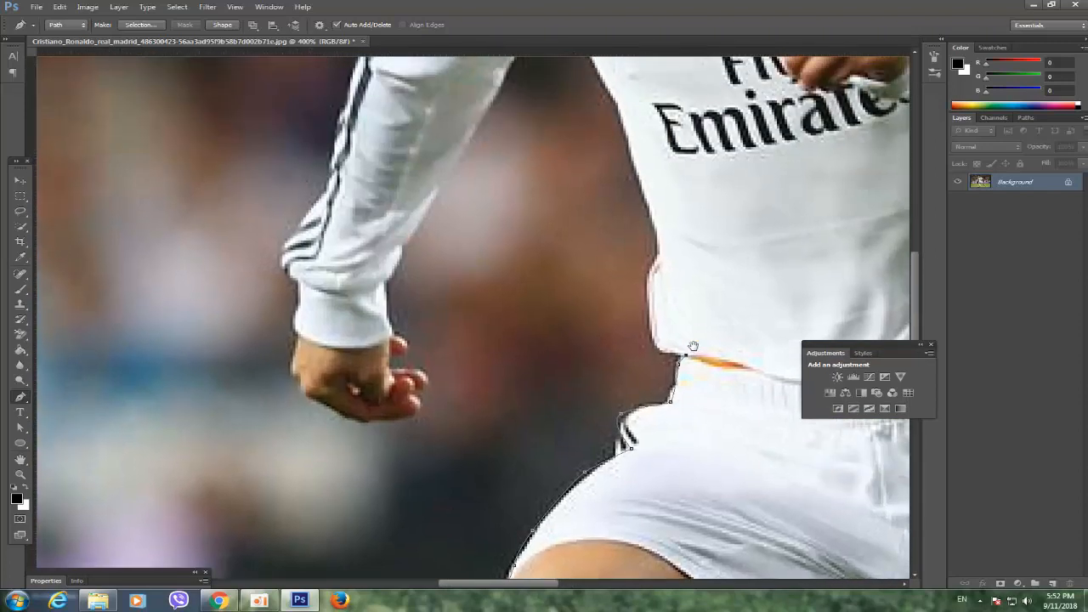
Step: Trace the front side of the shirt from the waistband up to just below the armpit
{"action": "left_click", "coordinate": [650, 280]}
{"action": "left_click_drag", "start_coordinate": [660, 255], "coordinate": [660, 249]}
{"action": "left_click_drag", "start_coordinate": [706, 222], "coordinate": [665, 479]}
{"action": "left_click", "coordinate": [581, 374]}
{"action": "left_click", "coordinate": [542, 299]}
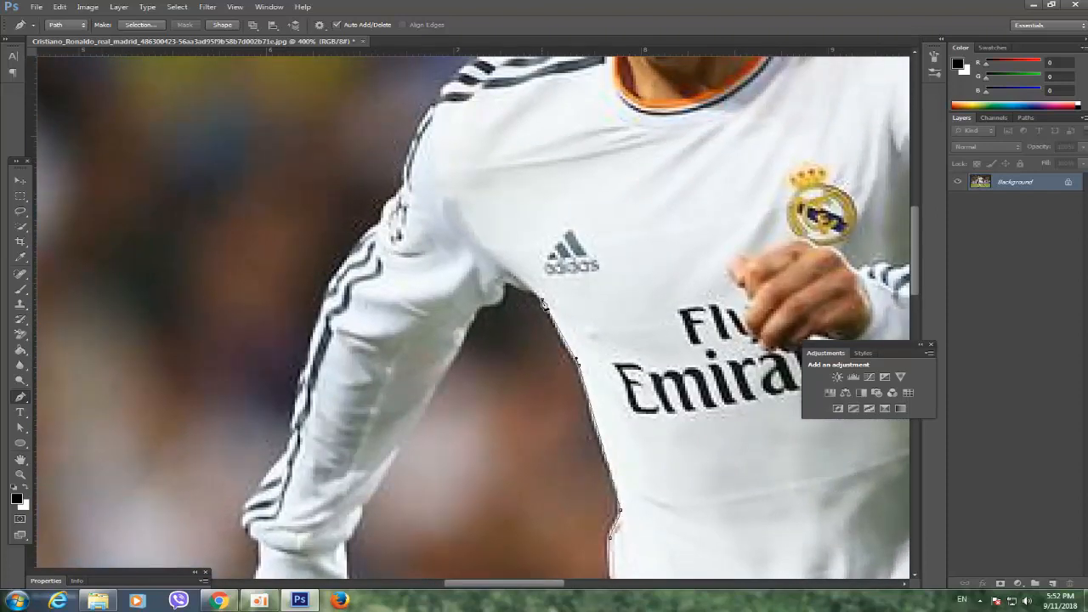
Step: Continue the path around the armpit and down the inner edge of the extended arm's sleeve
{"action": "left_click", "coordinate": [506, 284]}
{"action": "left_click", "coordinate": [502, 300]}
{"action": "left_click", "coordinate": [478, 310]}
{"action": "left_click_drag", "start_coordinate": [458, 345], "coordinate": [450, 357]}
{"action": "left_click_drag", "start_coordinate": [413, 447], "coordinate": [452, 316]}
{"action": "left_click", "coordinate": [436, 314]}
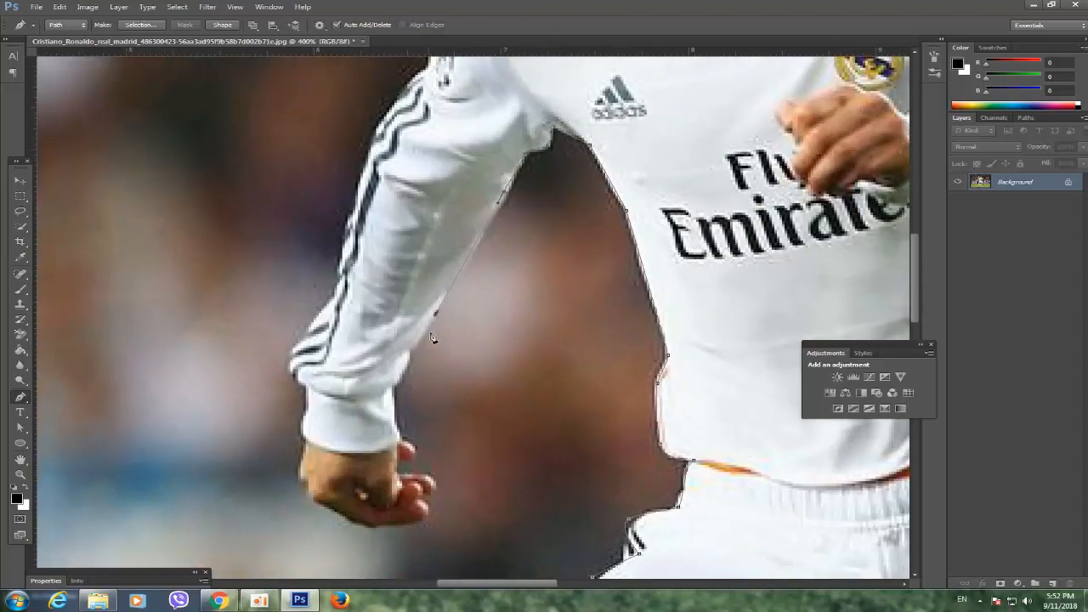
Step: Trace around the extended arm's cuff, fingers and fist back up to the outer side of the cuff
{"action": "left_click_drag", "start_coordinate": [393, 425], "coordinate": [401, 448]}
{"action": "left_click", "coordinate": [413, 456]}
{"action": "left_click", "coordinate": [400, 466]}
{"action": "left_click", "coordinate": [417, 475]}
{"action": "left_click_drag", "start_coordinate": [423, 504], "coordinate": [424, 516]}
{"action": "left_click", "coordinate": [414, 528]}
{"action": "left_click_drag", "start_coordinate": [343, 522], "coordinate": [326, 512]}
{"action": "left_click_drag", "start_coordinate": [299, 448], "coordinate": [301, 431]}
Step: Trace the extended arm's outer sleeve and the shoulder up to the chin, completing the player's outline
{"action": "left_click_drag", "start_coordinate": [303, 395], "coordinate": [298, 343]}
{"action": "left_click_drag", "start_coordinate": [324, 299], "coordinate": [334, 289]}
{"action": "left_click_drag", "start_coordinate": [367, 239], "coordinate": [375, 365]}
{"action": "left_click_drag", "start_coordinate": [389, 253], "coordinate": [461, 155]}
{"action": "left_click_drag", "start_coordinate": [520, 132], "coordinate": [507, 429]}
{"action": "left_click_drag", "start_coordinate": [481, 368], "coordinate": [592, 311]}
{"action": "left_click", "coordinate": [619, 307]}
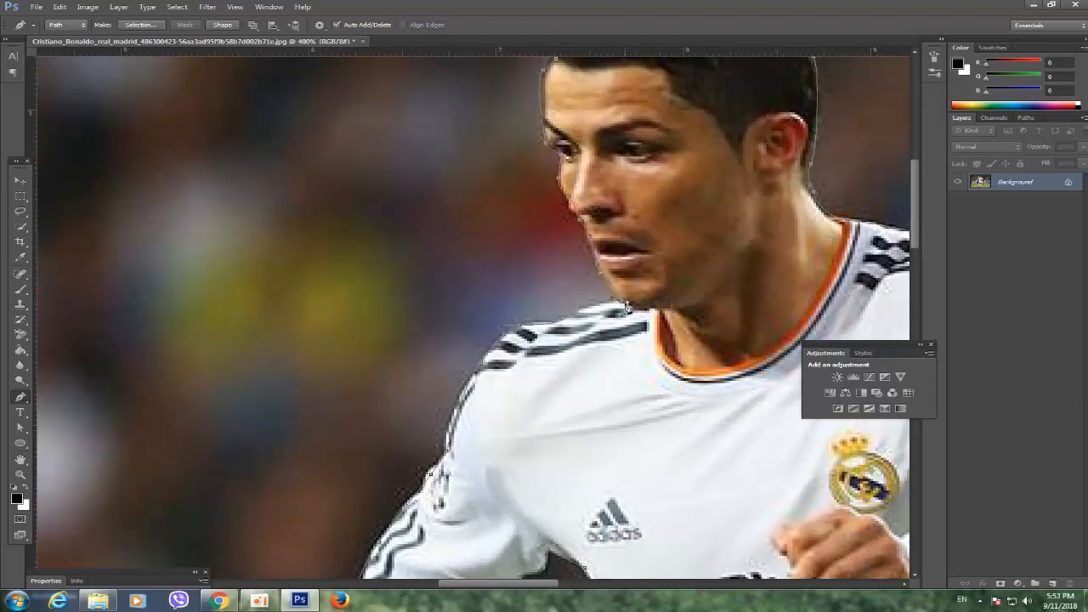
Step: Draw a closed Pen tool path around the soccer ball
{"action": "scroll", "coordinate": [611, 391], "scroll_direction": "down", "scroll_amount": 5}
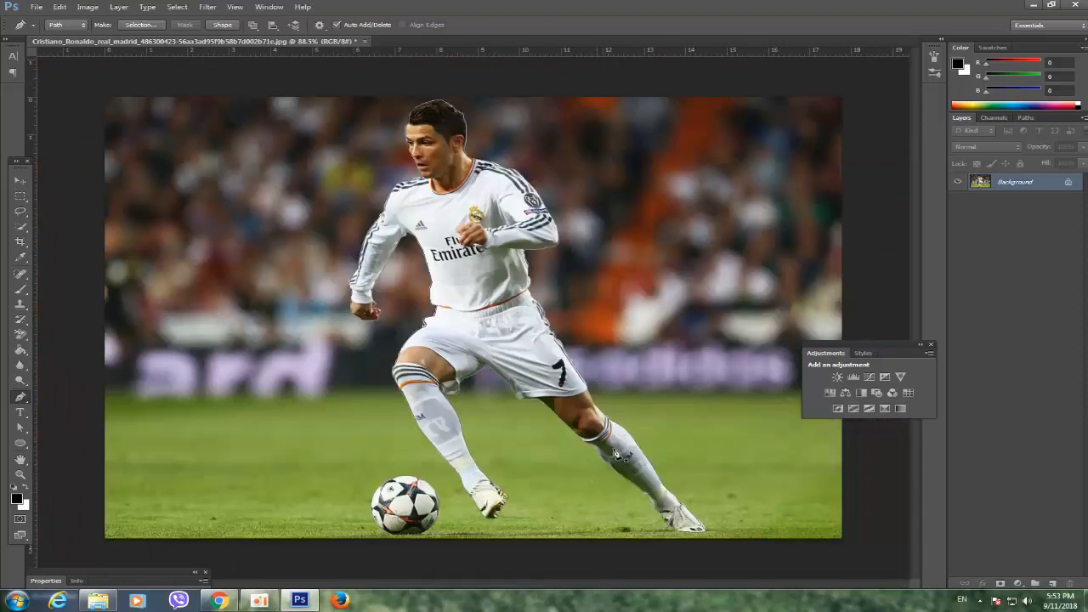
{"action": "scroll", "coordinate": [393, 510], "scroll_direction": "up", "scroll_amount": 5}
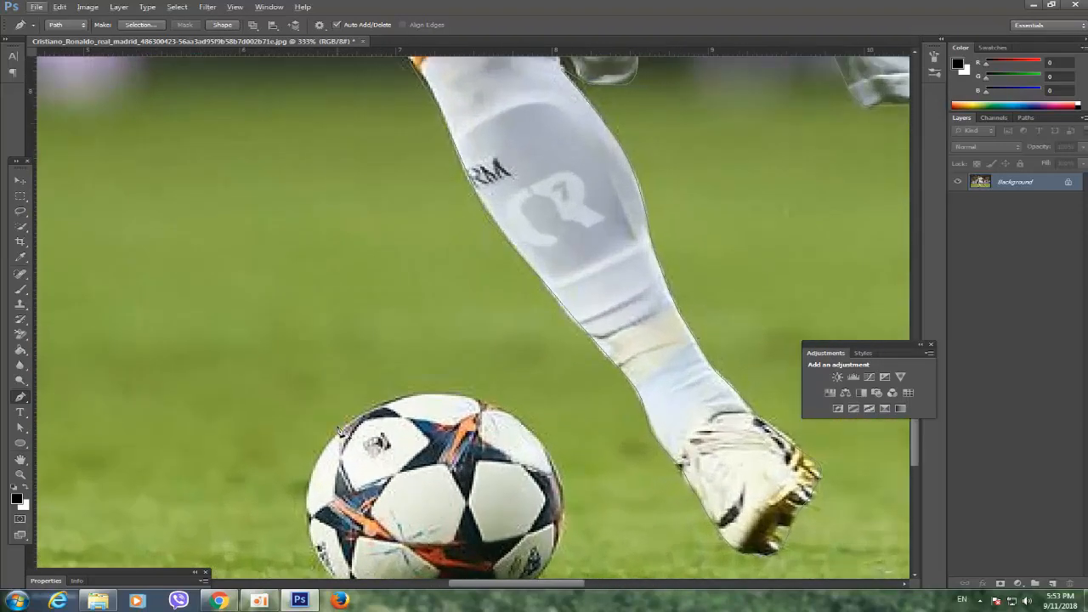
{"action": "left_click_drag", "start_coordinate": [481, 401], "coordinate": [578, 424]}
{"action": "left_click_drag", "start_coordinate": [568, 528], "coordinate": [593, 427]}
{"action": "left_click", "coordinate": [562, 490], "text": "alt"}
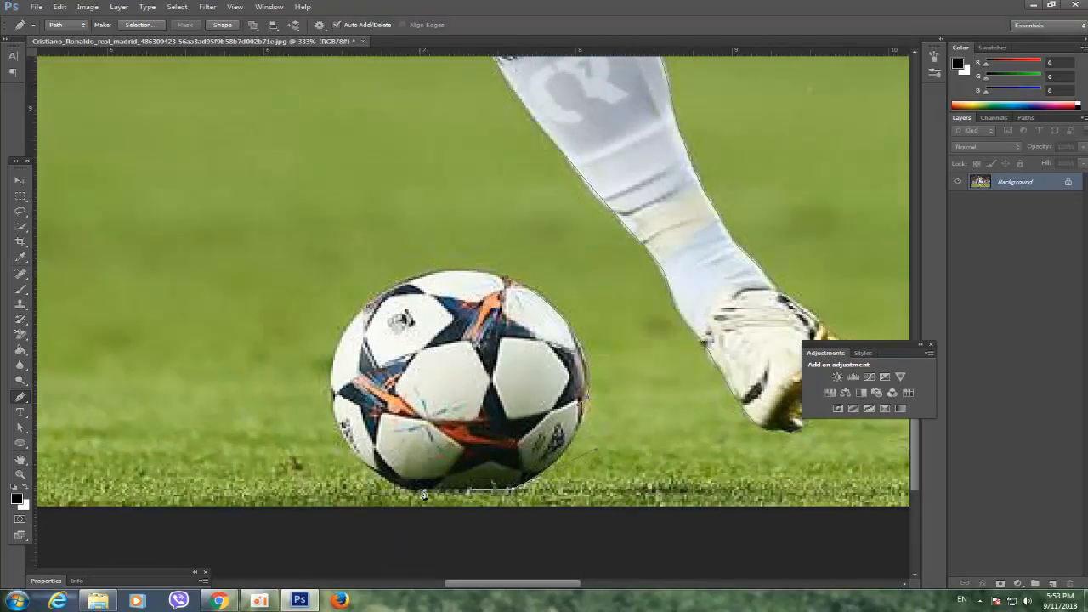
{"action": "left_click", "coordinate": [363, 464]}
{"action": "left_click_drag", "start_coordinate": [333, 395], "coordinate": [332, 357]}
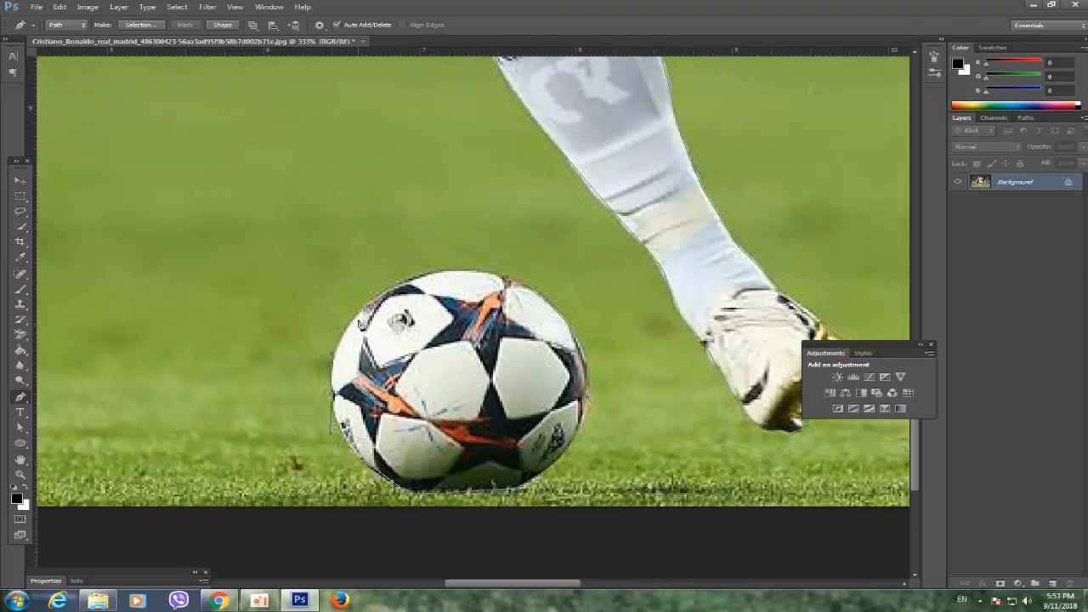
{"action": "left_click_drag", "start_coordinate": [368, 308], "coordinate": [407, 289]}
Step: Convert the player and ball paths into a selection and copy the selected area to a new layer
{"action": "scroll", "coordinate": [529, 378], "scroll_direction": "down", "scroll_amount": 6}
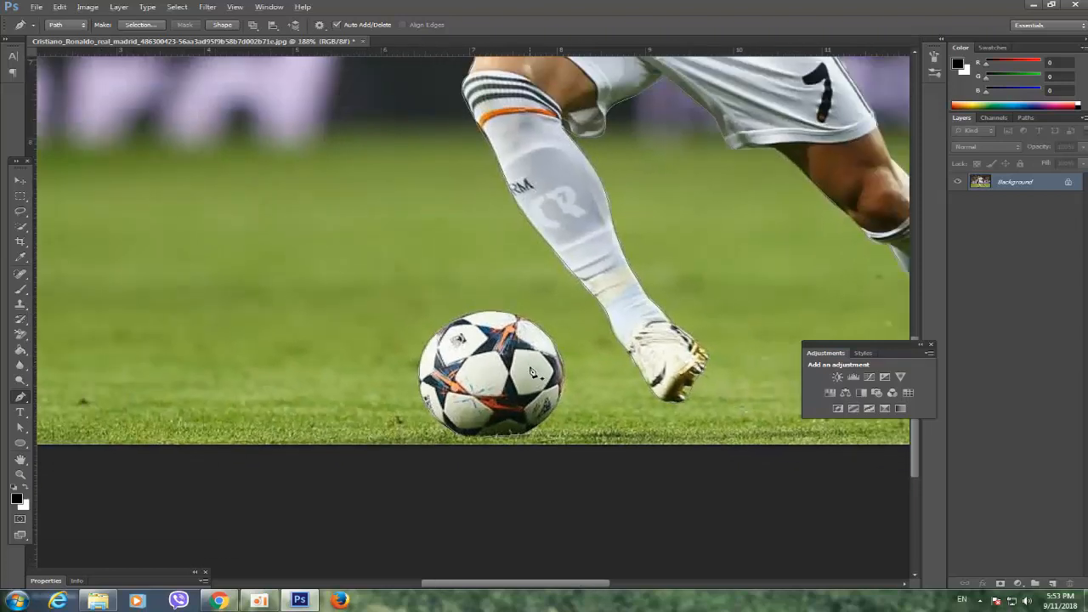
{"action": "scroll", "coordinate": [530, 379], "scroll_direction": "down", "scroll_amount": 1}
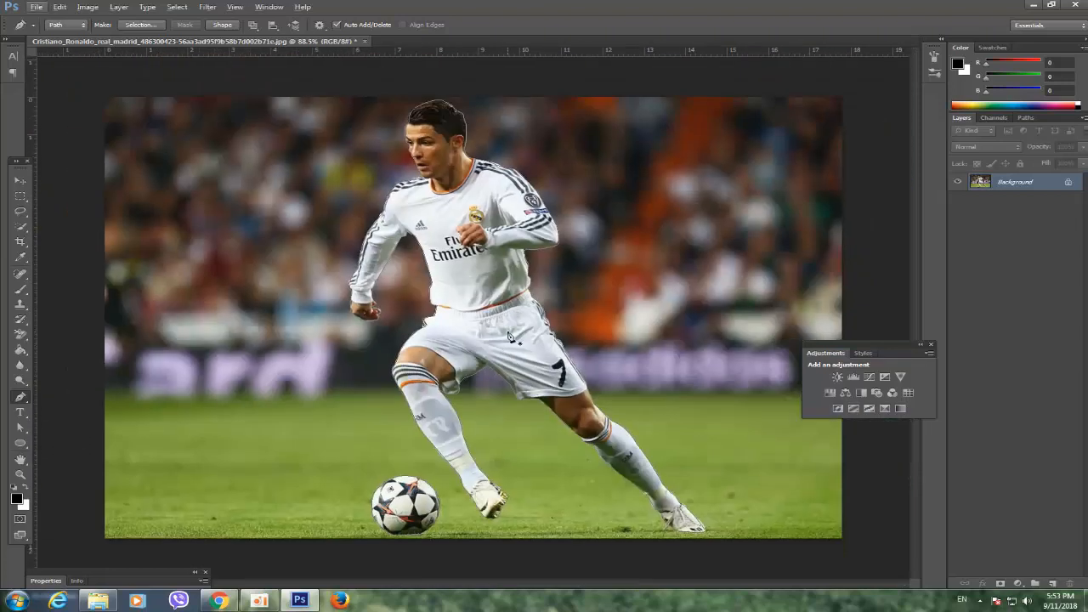
{"action": "right_click", "coordinate": [509, 336]}
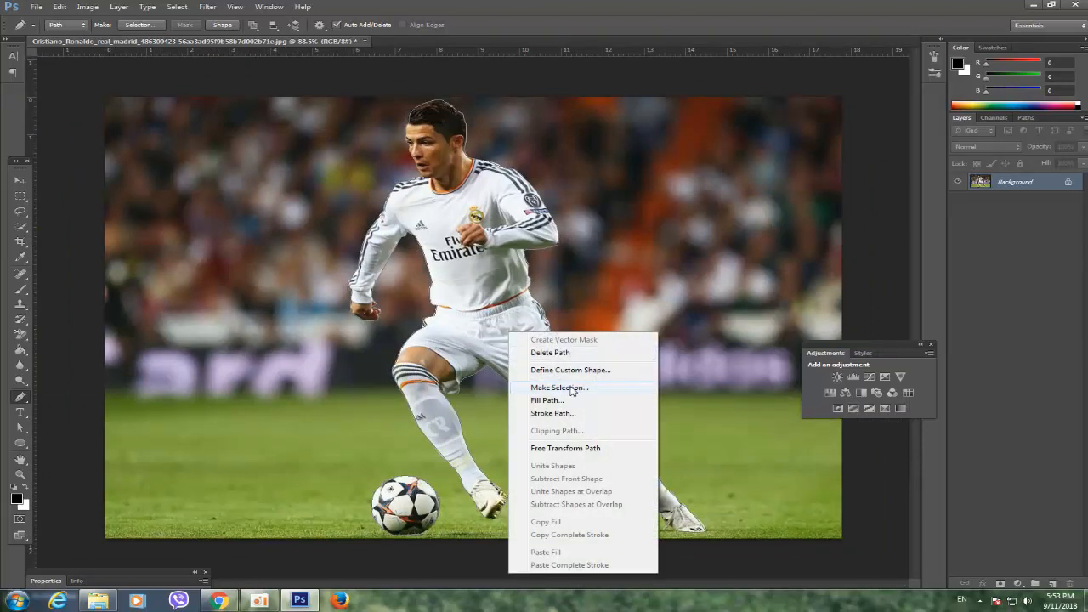
{"action": "left_click", "coordinate": [560, 388]}
{"action": "left_click", "coordinate": [618, 180]}
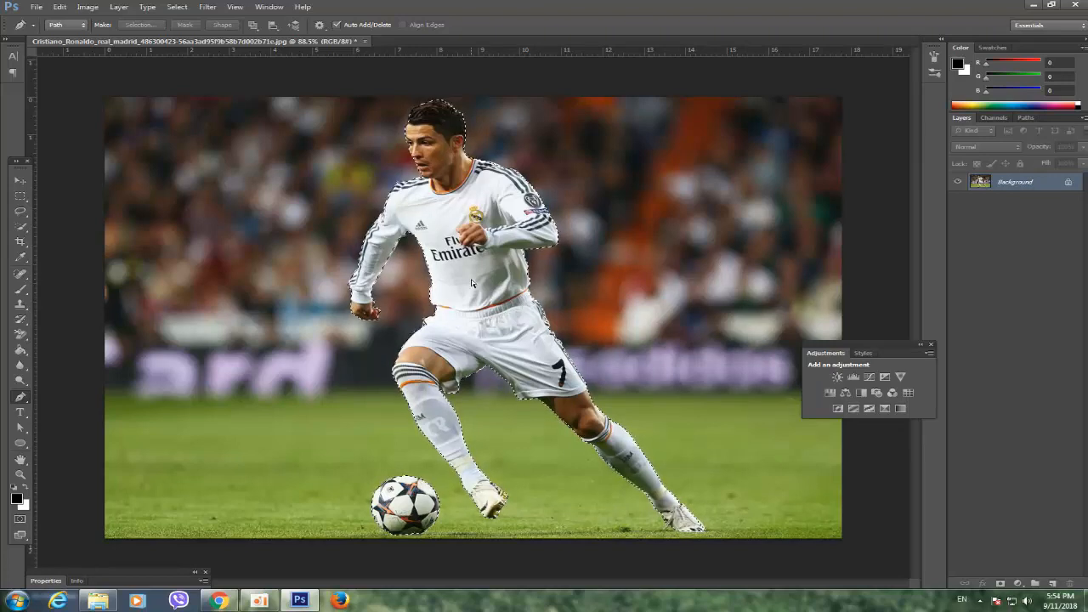
{"action": "key", "text": "ctrl+j"}
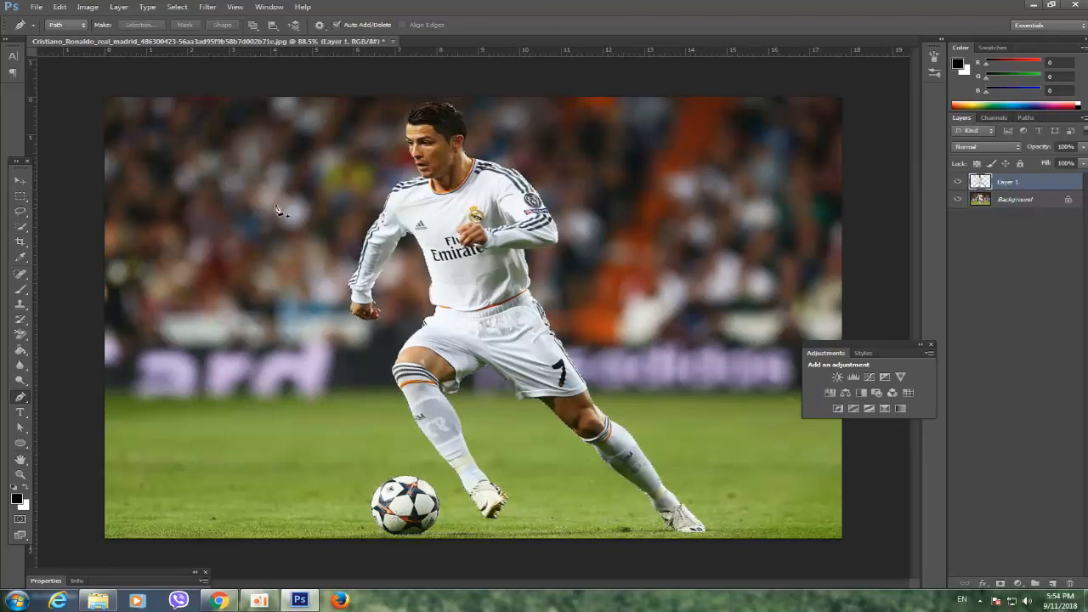
Step: Open the blending options of the cutout layer, enable Drop Shadow and show its settings
{"action": "right_click", "coordinate": [1031, 186]}
{"action": "left_click", "coordinate": [1034, 188]}
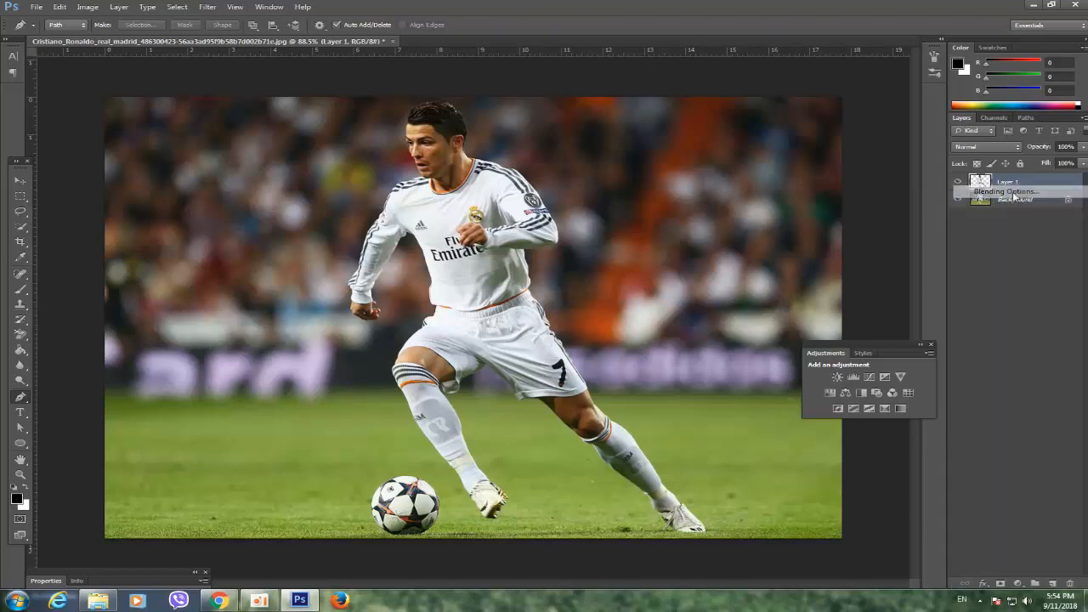
{"action": "left_click_drag", "start_coordinate": [686, 127], "coordinate": [574, 193]}
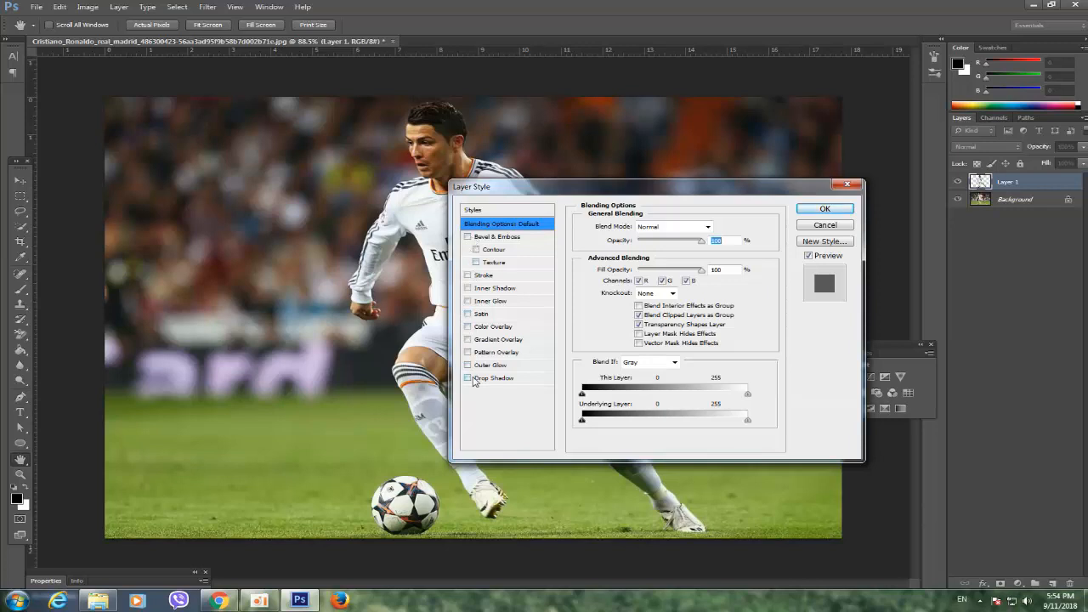
{"action": "left_click", "coordinate": [468, 378]}
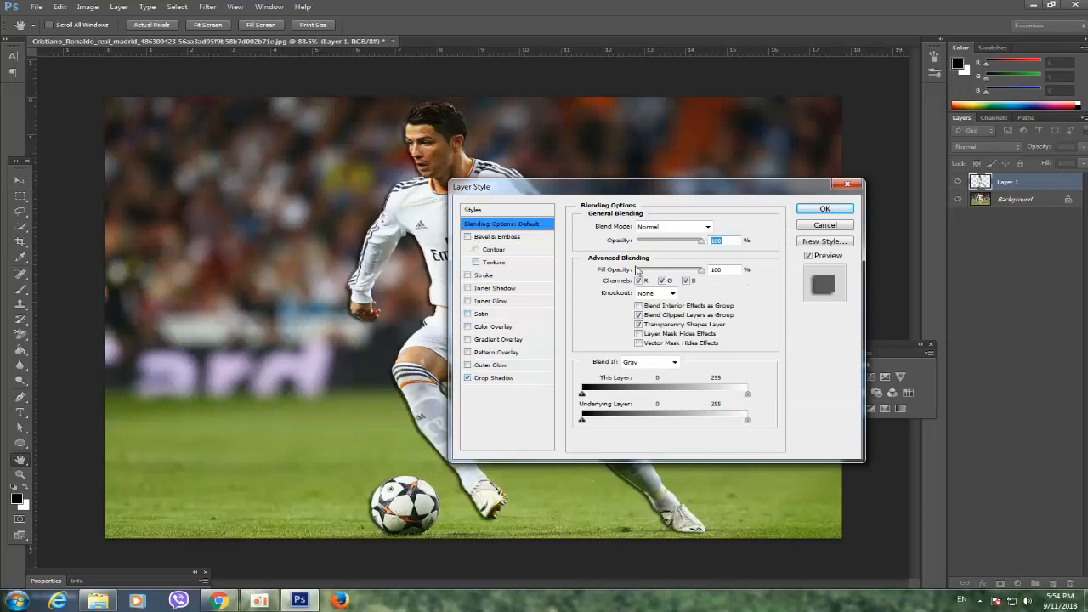
{"action": "left_click", "coordinate": [503, 378]}
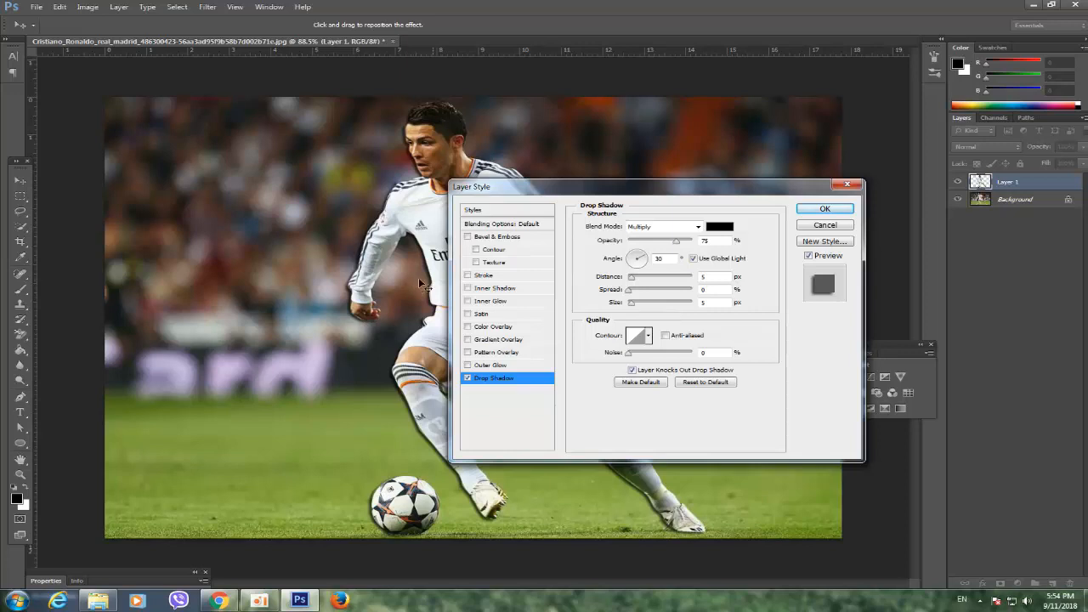
Step: Set the drop shadow's size to 8 px, offset it to a distance of 56 px at a 12° angle, and apply the style
{"action": "double_click", "coordinate": [705, 301]}
{"action": "type", "text": "10"}
{"action": "type", "text": "8"}
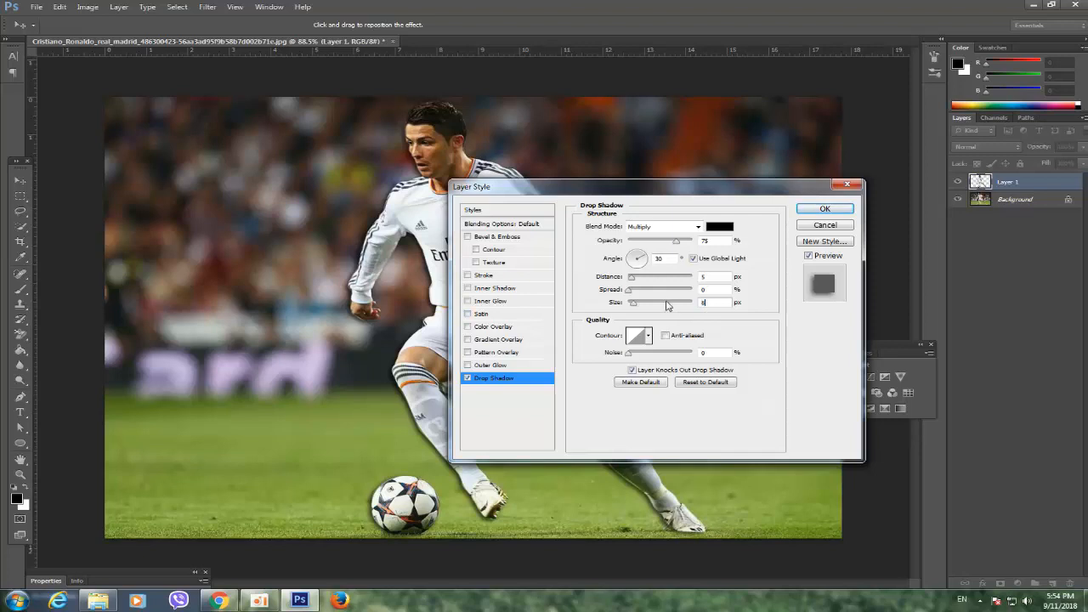
{"action": "left_click_drag", "start_coordinate": [440, 281], "coordinate": [399, 283]}
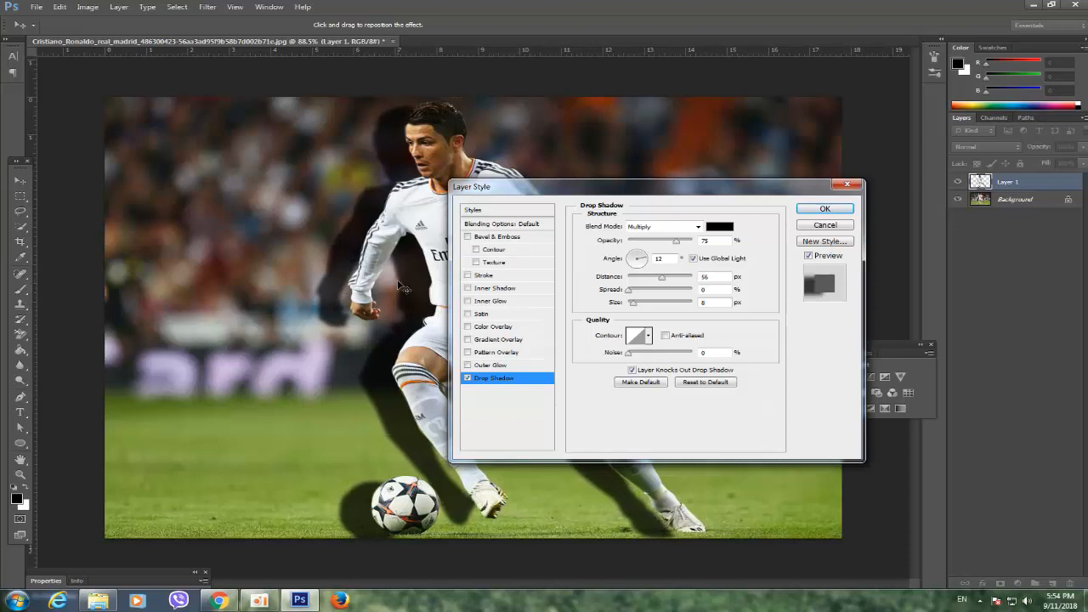
{"action": "left_click", "coordinate": [816, 210]}
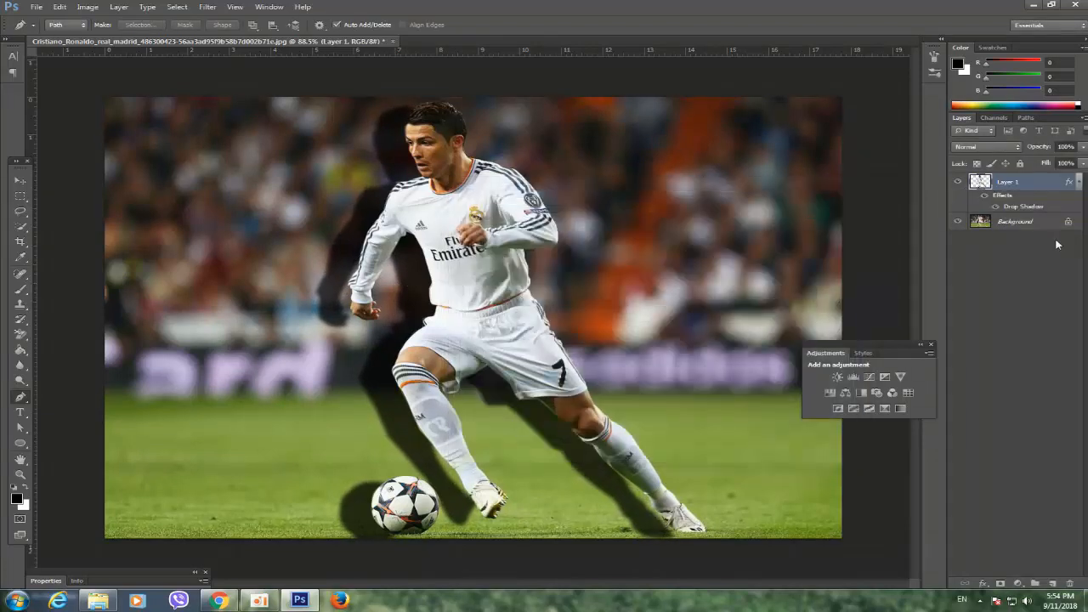
Step: Convert the cutout layer's drop shadow effect into its own separate layer
{"action": "left_click", "coordinate": [123, 9]}
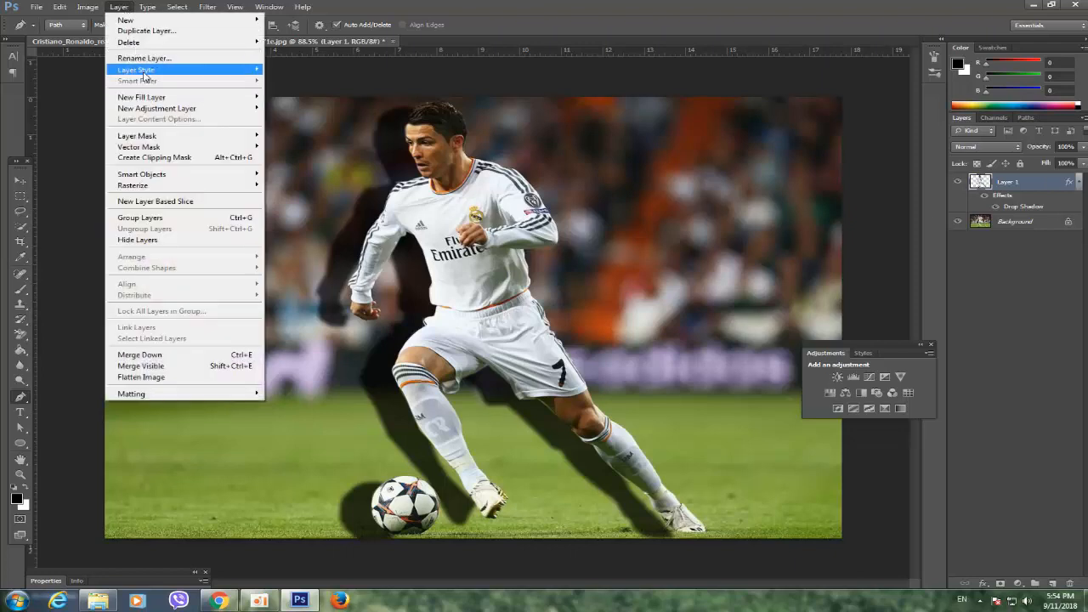
{"action": "mouse_move", "coordinate": [145, 71]}
{"action": "left_click", "coordinate": [308, 252]}
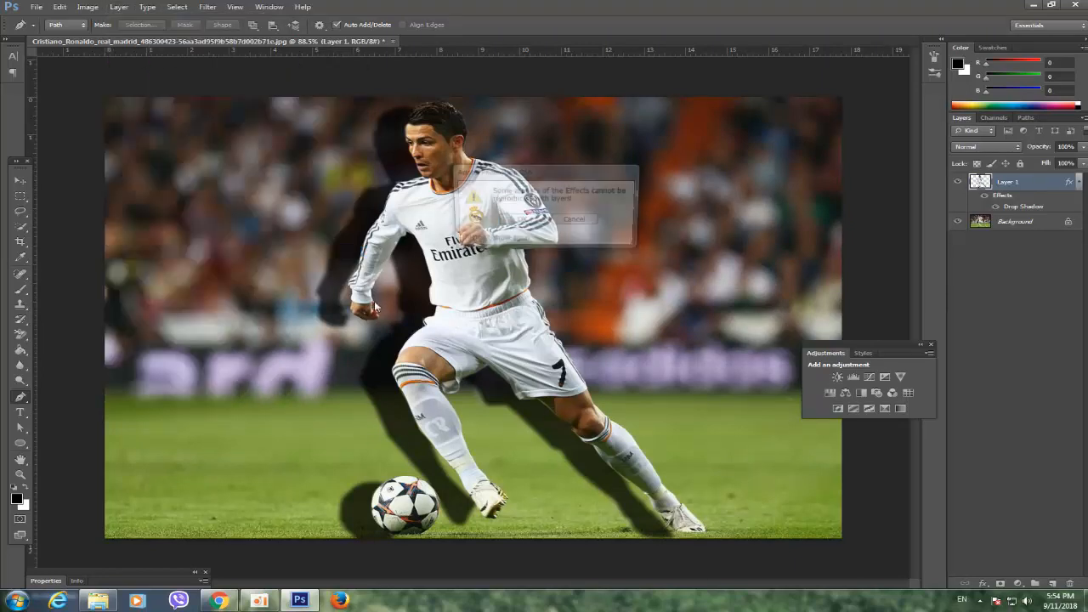
{"action": "left_click", "coordinate": [520, 221]}
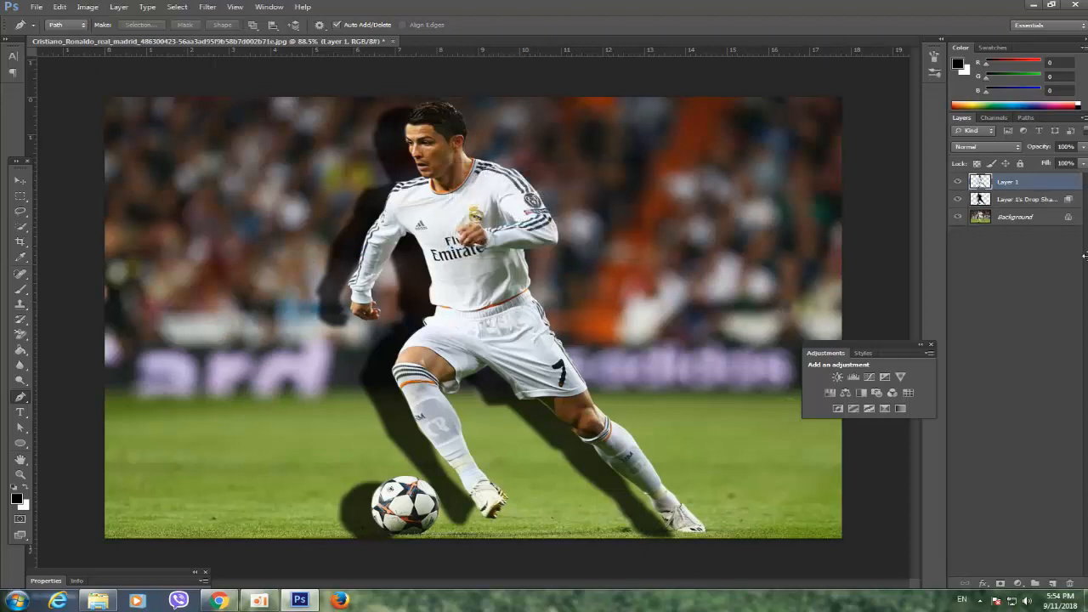
Step: Select the separated drop shadow layer and move the shadow slightly upward with the Move tool
{"action": "left_click", "coordinate": [1043, 201]}
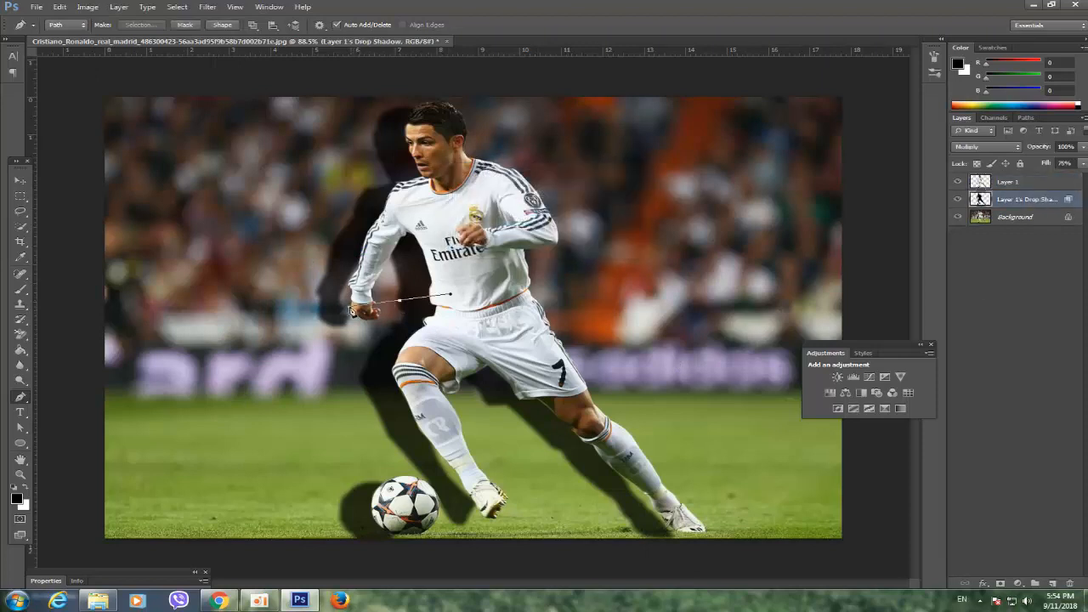
{"action": "left_click", "coordinate": [19, 180]}
{"action": "mouse_move", "coordinate": [409, 299]}
{"action": "left_mouse_down"}
{"action": "mouse_move", "coordinate": [379, 310]}
{"action": "mouse_move", "coordinate": [412, 278]}
{"action": "mouse_move", "coordinate": [409, 290]}
{"action": "left_mouse_up"}
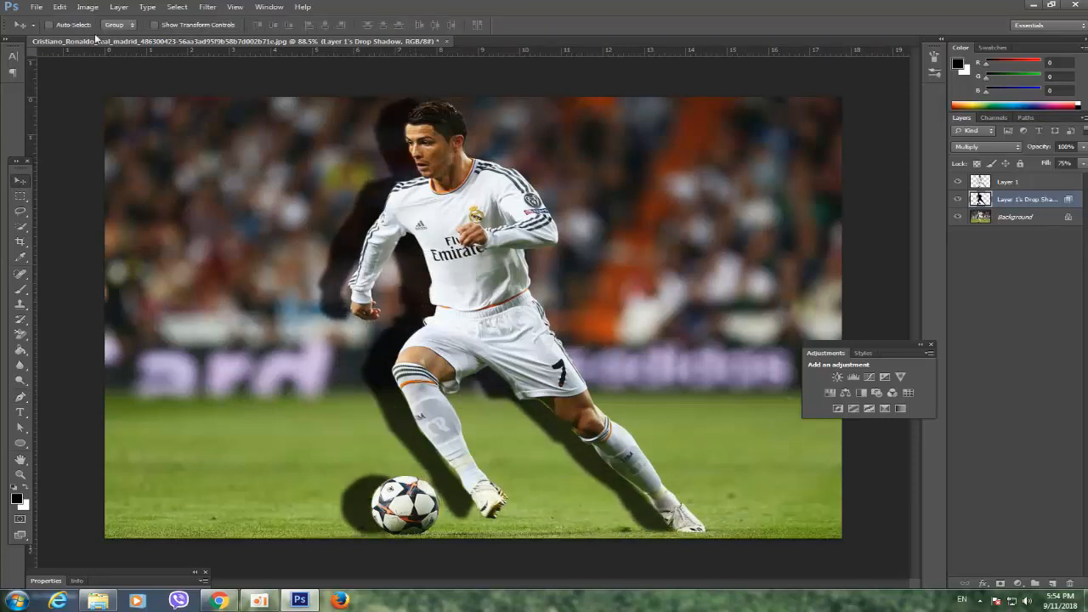
Step: Free-transform the shadow with its reference point at the bottom centre and squash its height to 44.87%
{"action": "left_click", "coordinate": [70, 12]}
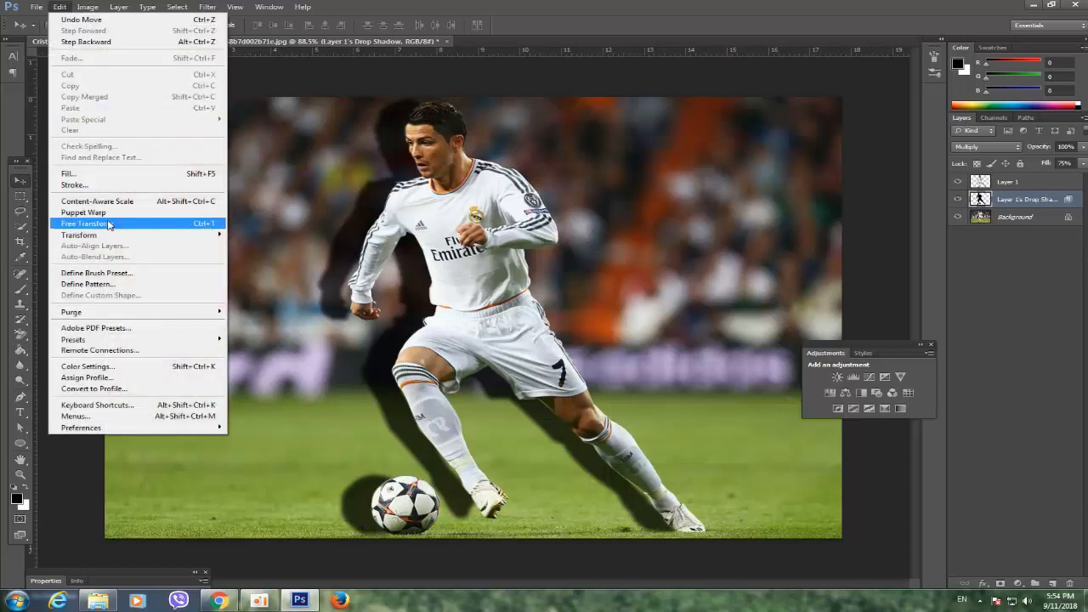
{"action": "left_click", "coordinate": [111, 224]}
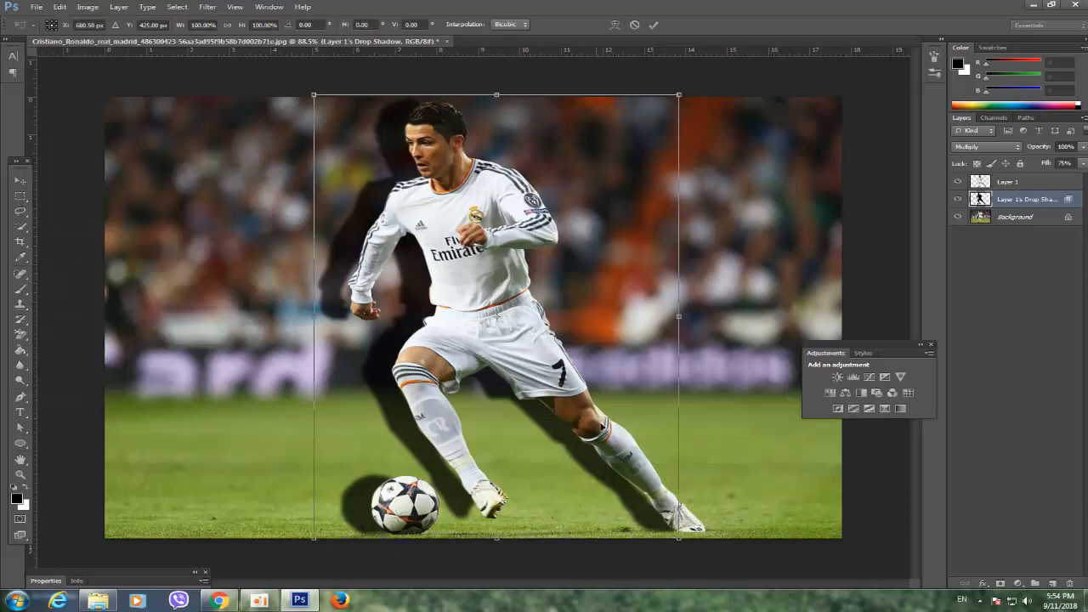
{"action": "left_click_drag", "start_coordinate": [499, 323], "coordinate": [501, 536]}
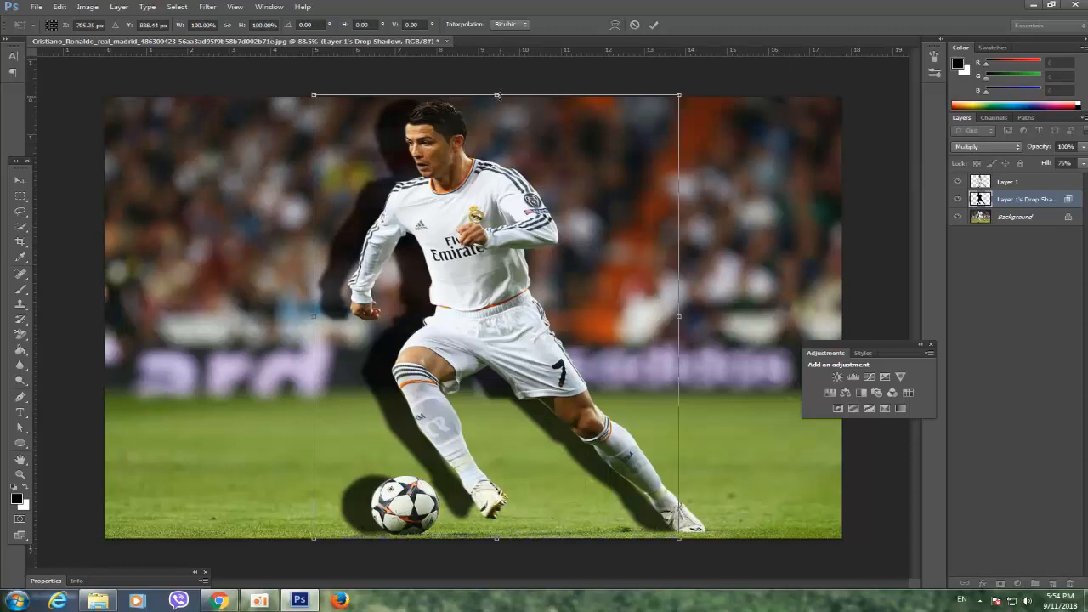
{"action": "left_click_drag", "start_coordinate": [498, 95], "coordinate": [427, 339]}
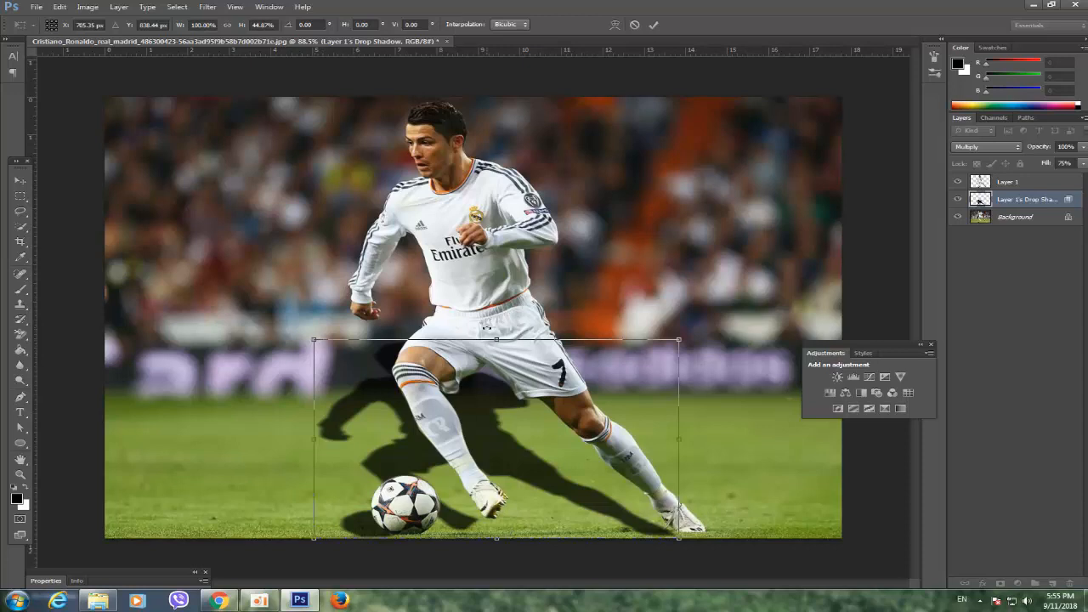
Step: Distort the shadow so it leans left across the grass, aligning its base corners with the ball and the player's rear foot
{"action": "right_click", "coordinate": [487, 329]}
{"action": "left_click", "coordinate": [408, 330]}
{"action": "left_click_drag", "start_coordinate": [314, 342], "coordinate": [205, 361]}
{"action": "left_click_drag", "start_coordinate": [314, 540], "coordinate": [333, 531]}
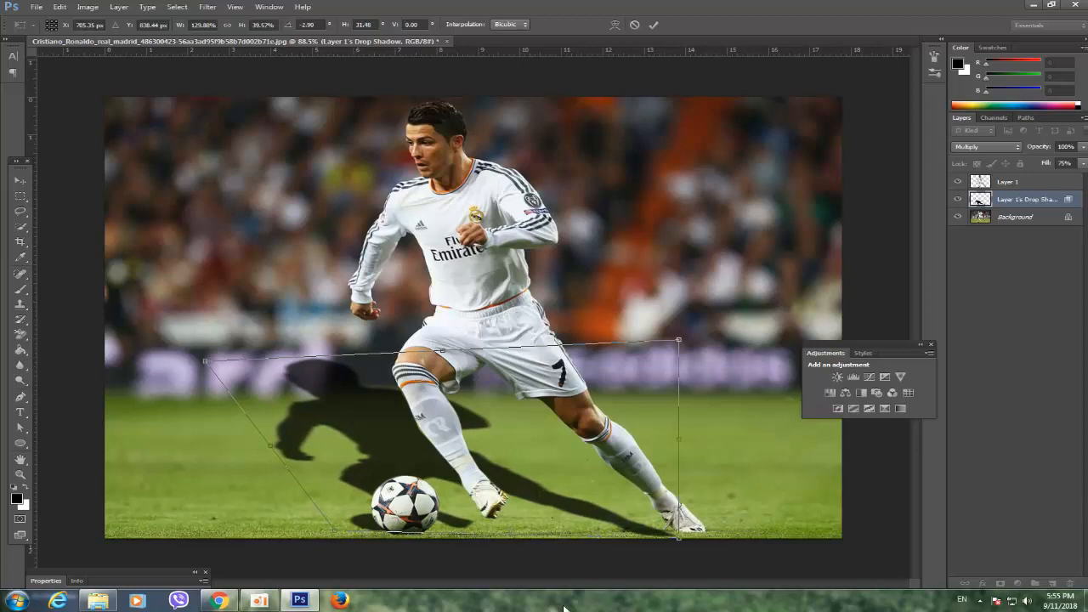
{"action": "left_click_drag", "start_coordinate": [680, 540], "coordinate": [688, 533]}
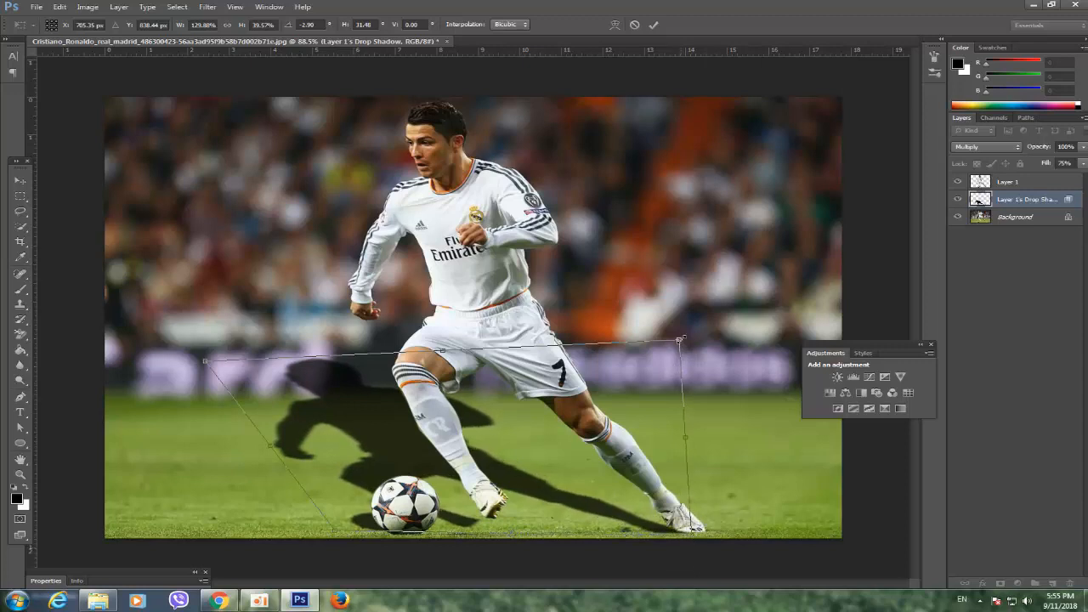
{"action": "left_click_drag", "start_coordinate": [681, 342], "coordinate": [667, 341]}
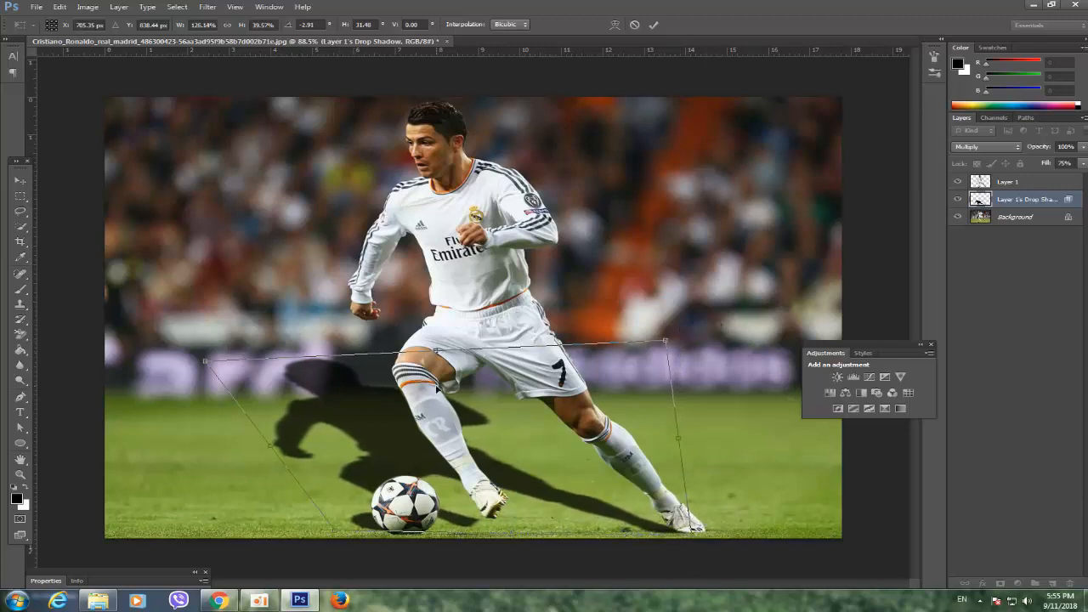
Step: Lower the shadow's upper corners so it lies flat on the grass, pull in its base corner near the ball, and apply the transform
{"action": "left_click_drag", "start_coordinate": [208, 364], "coordinate": [182, 415]}
{"action": "left_click_drag", "start_coordinate": [335, 534], "coordinate": [349, 529]}
{"action": "left_click_drag", "start_coordinate": [666, 344], "coordinate": [657, 402]}
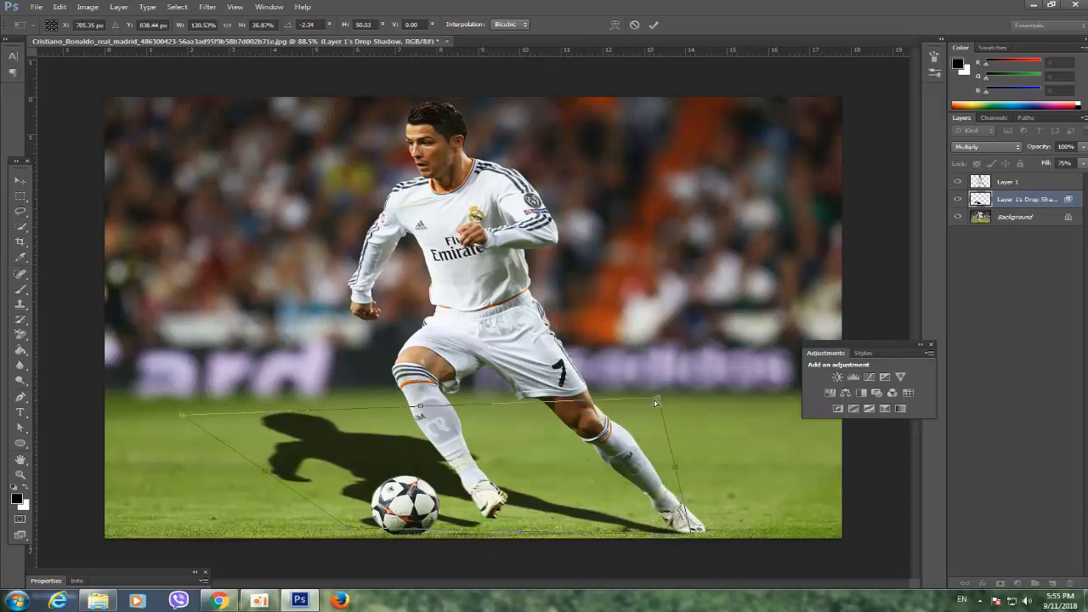
{"action": "left_click_drag", "start_coordinate": [183, 418], "coordinate": [172, 441]}
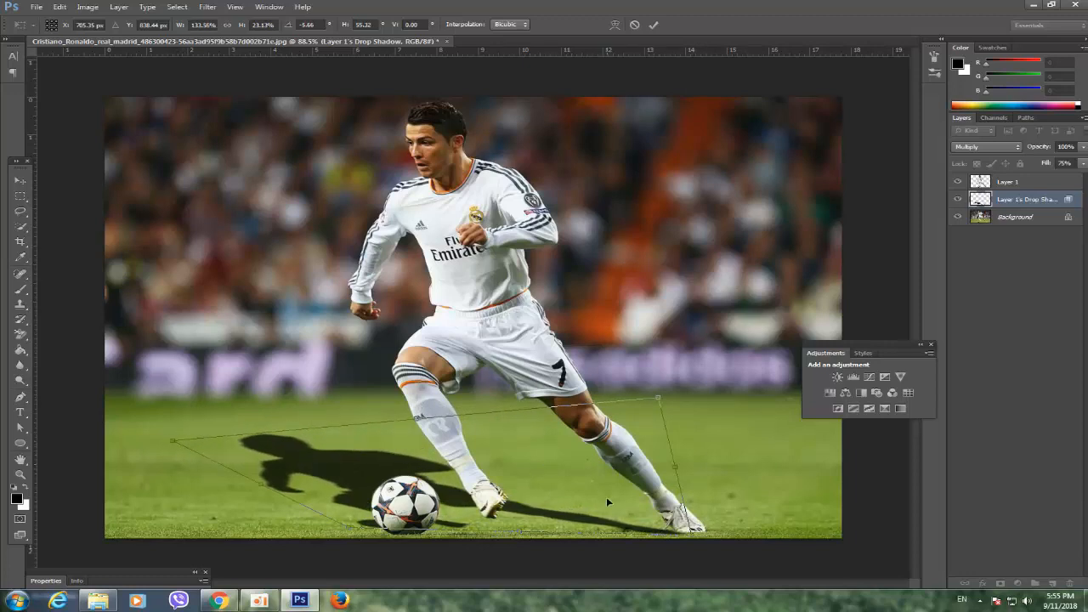
{"action": "key", "text": "Return"}
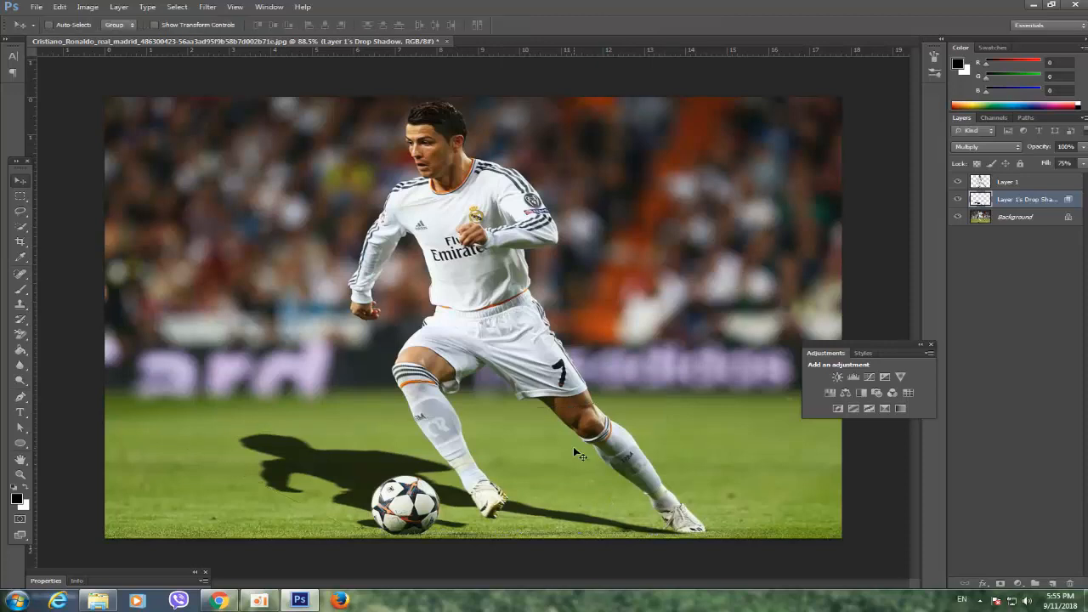
Step: Set the shadow layer's opacity to 75% and deselect the layer
{"action": "left_click", "coordinate": [1071, 147]}
{"action": "double_click", "coordinate": [1070, 146]}
{"action": "type", "text": "75"}
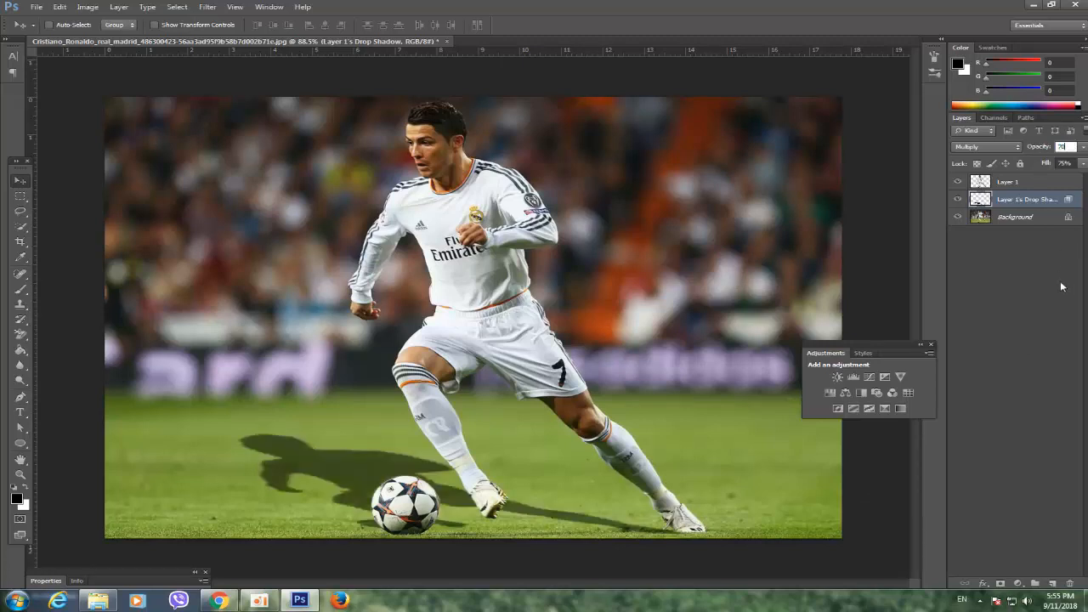
{"action": "left_click", "coordinate": [1050, 272]}
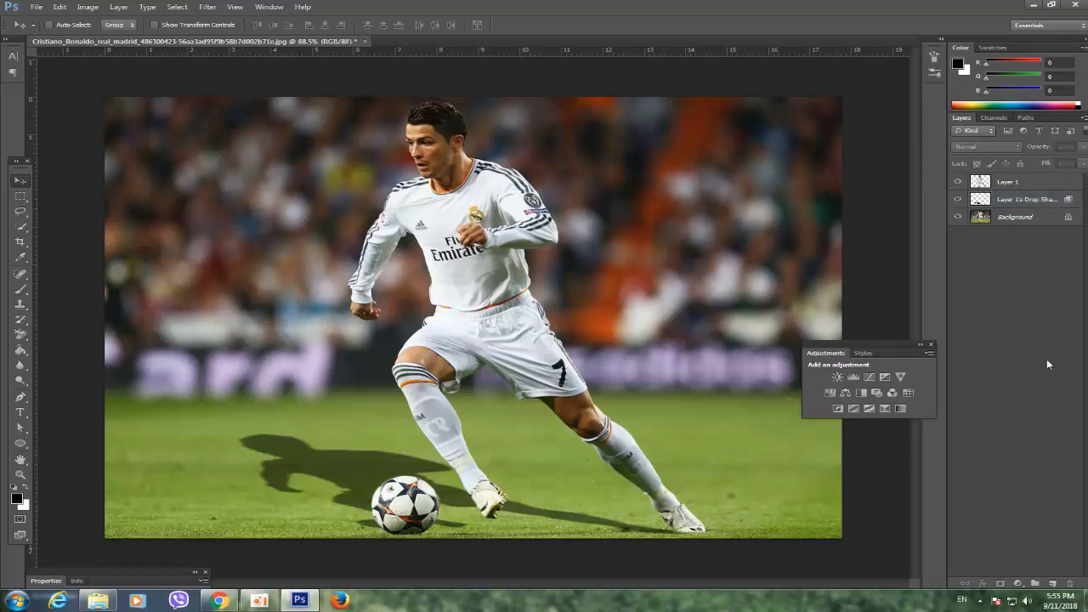